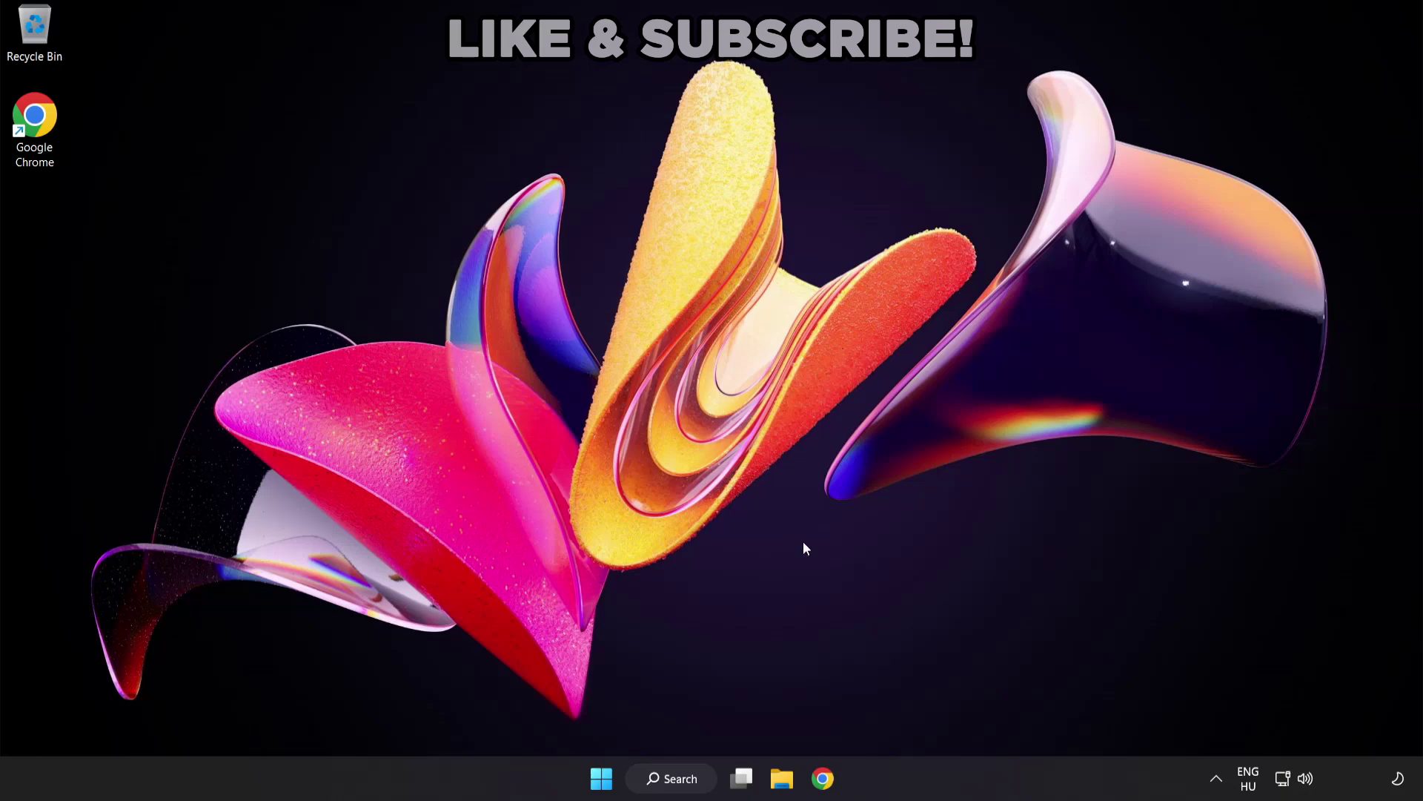
Step: Switch the audio output from CABLE Input to Speakers (High Definition Audio Device) in Quick Settings
click(1307, 782)
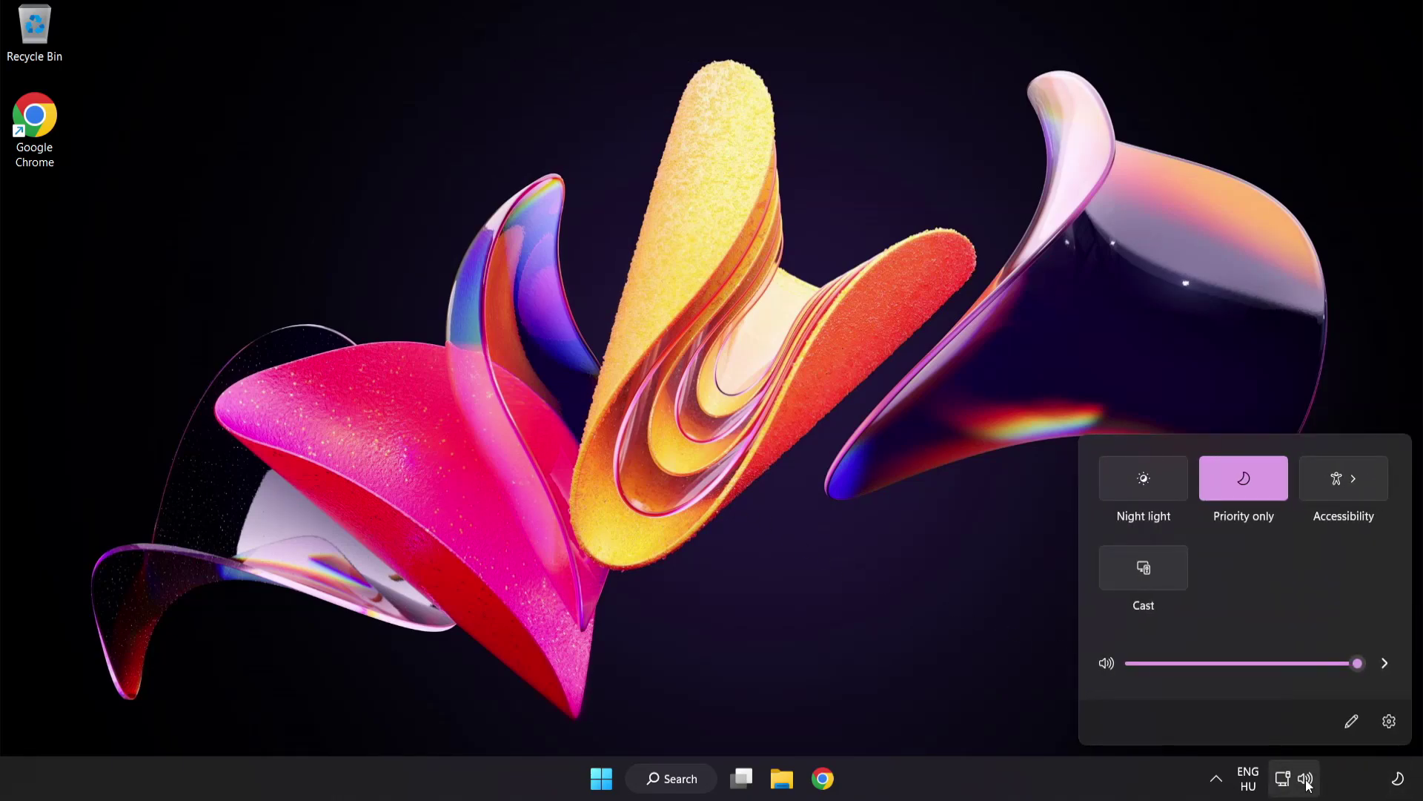
click(1384, 664)
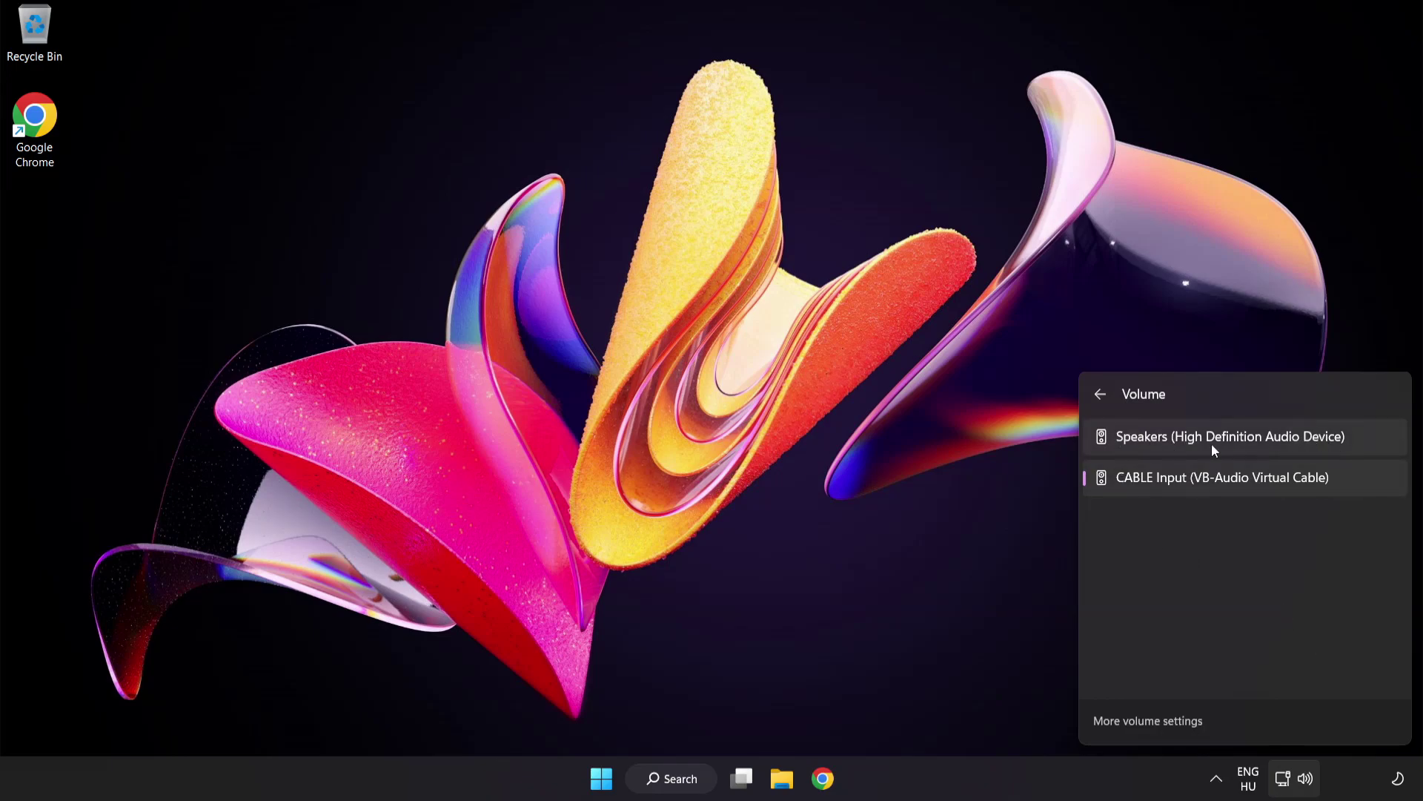
click(1360, 441)
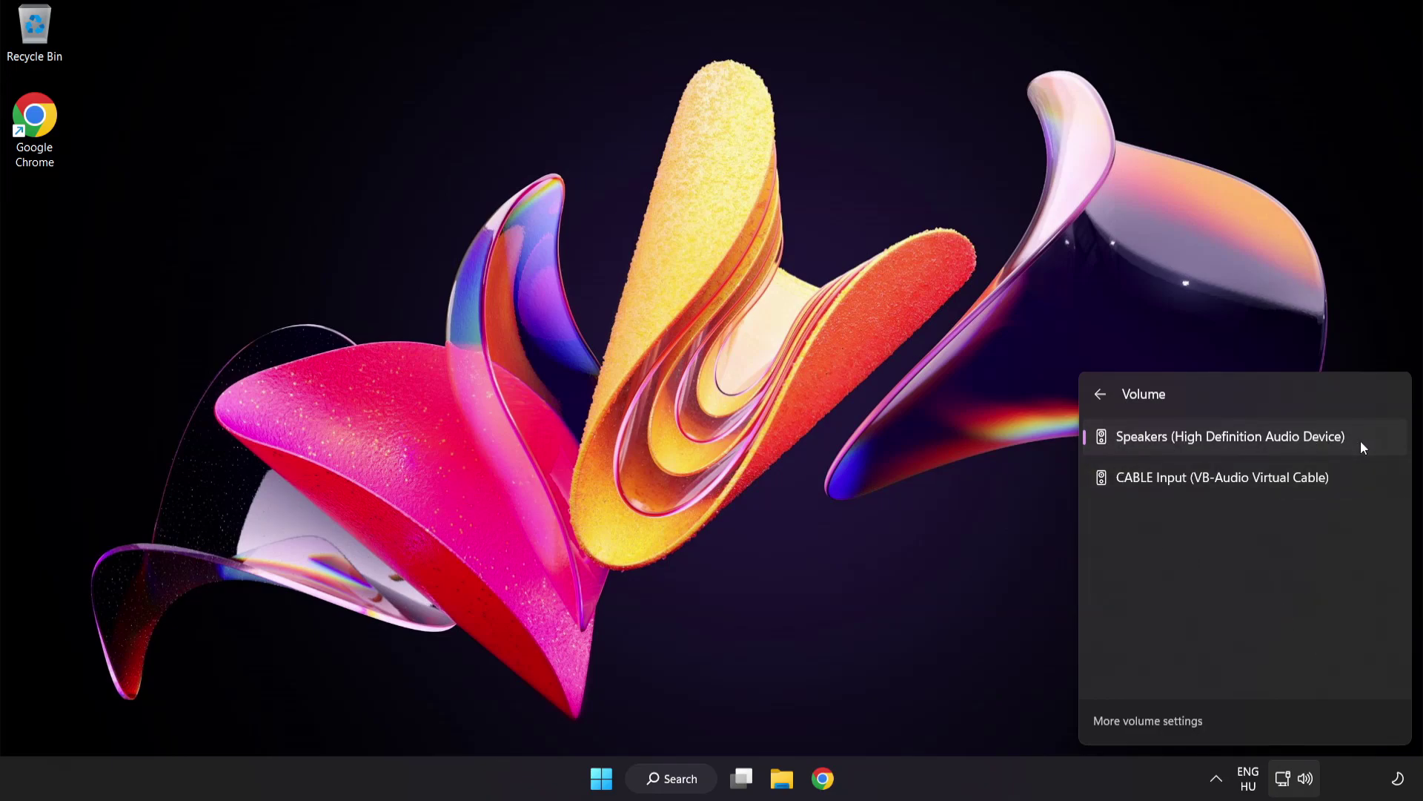
click(692, 398)
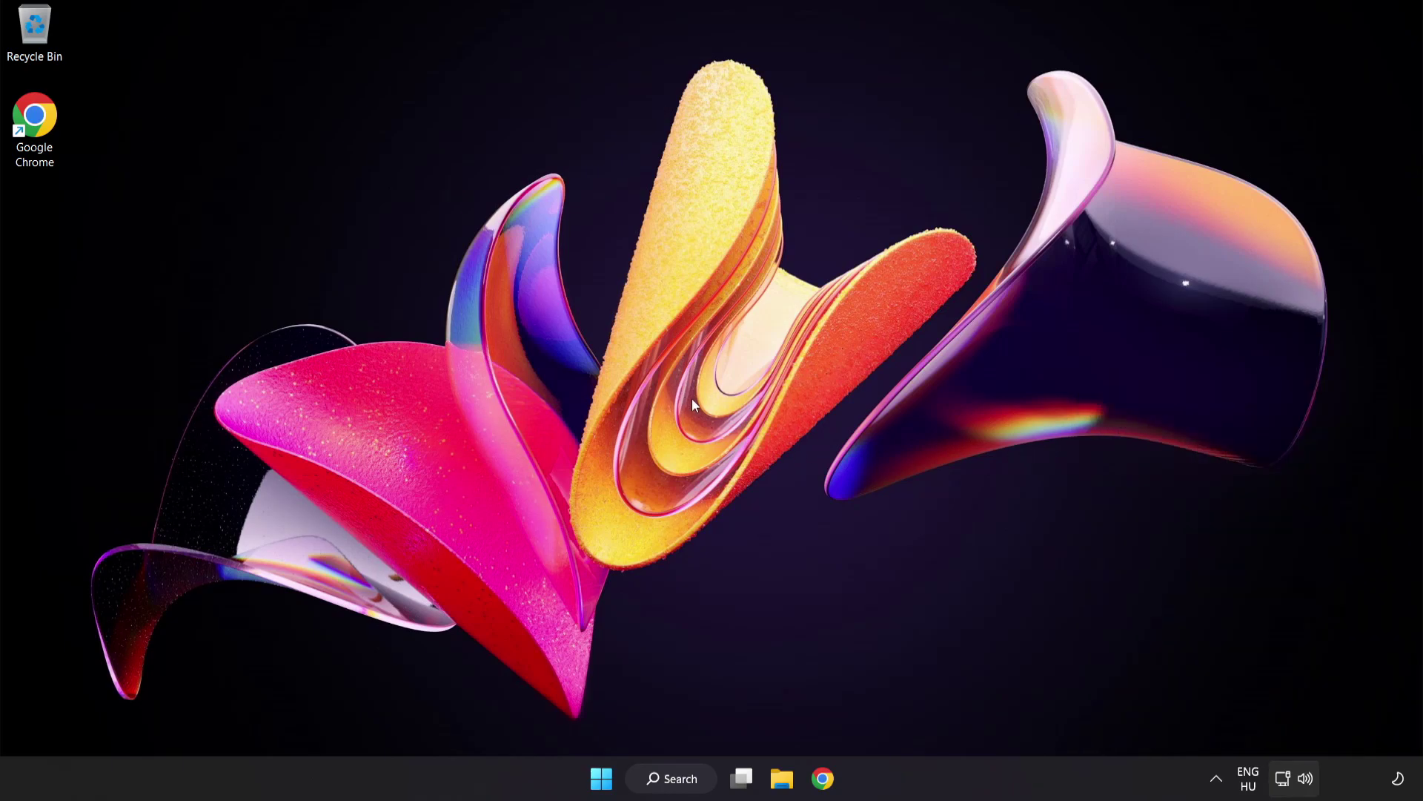
Step: Reset sound devices and app volumes to recommended defaults on the Volume mixer page
right_click(1307, 781)
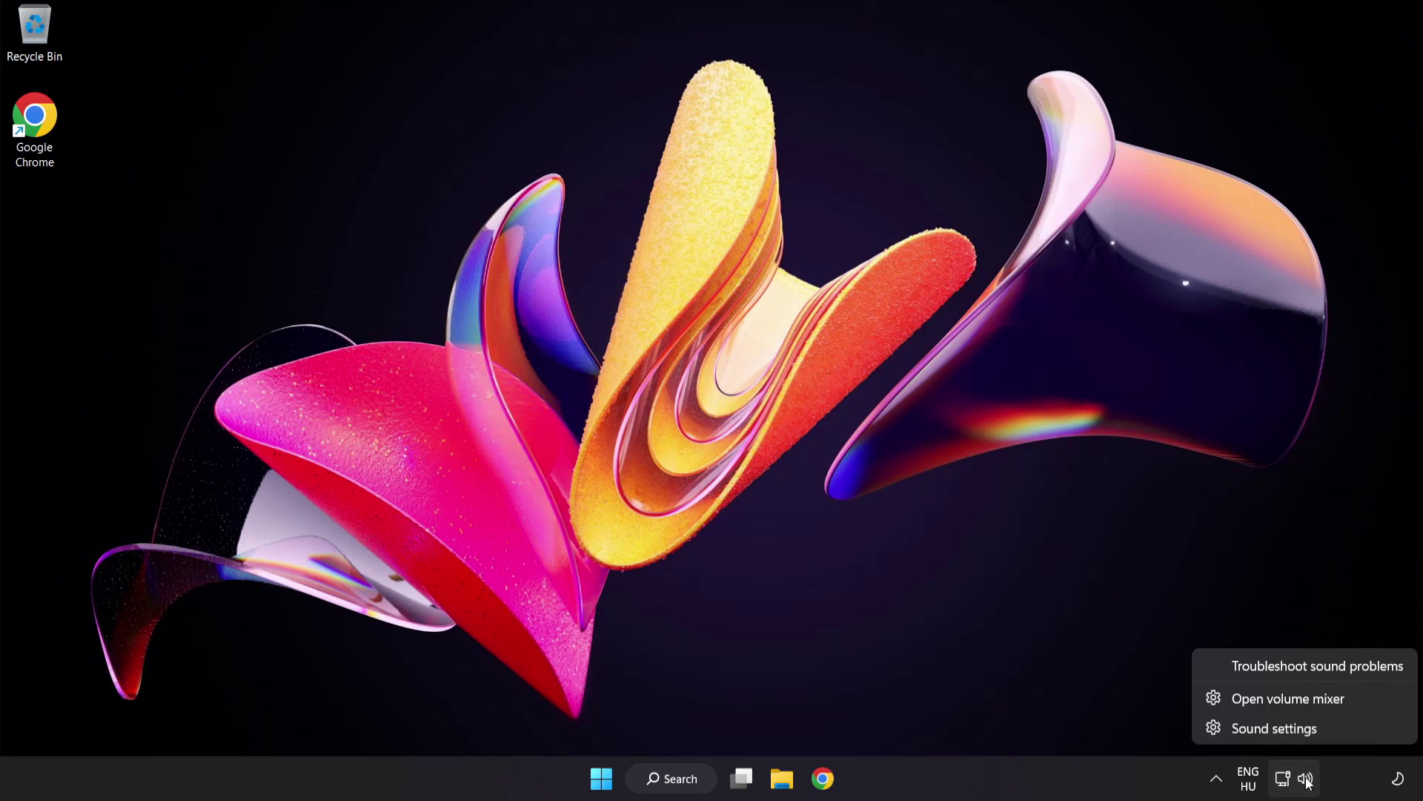
click(1369, 705)
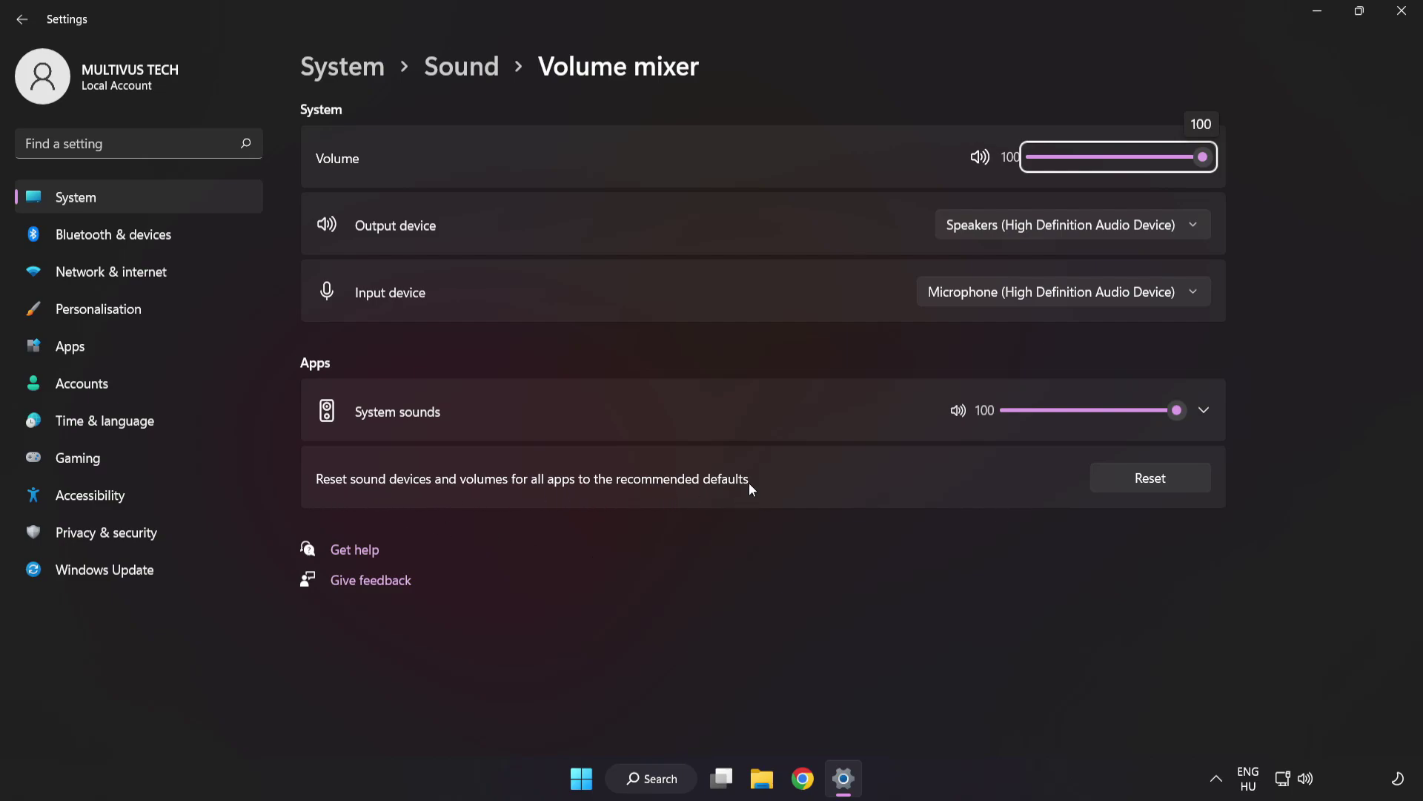
click(1180, 487)
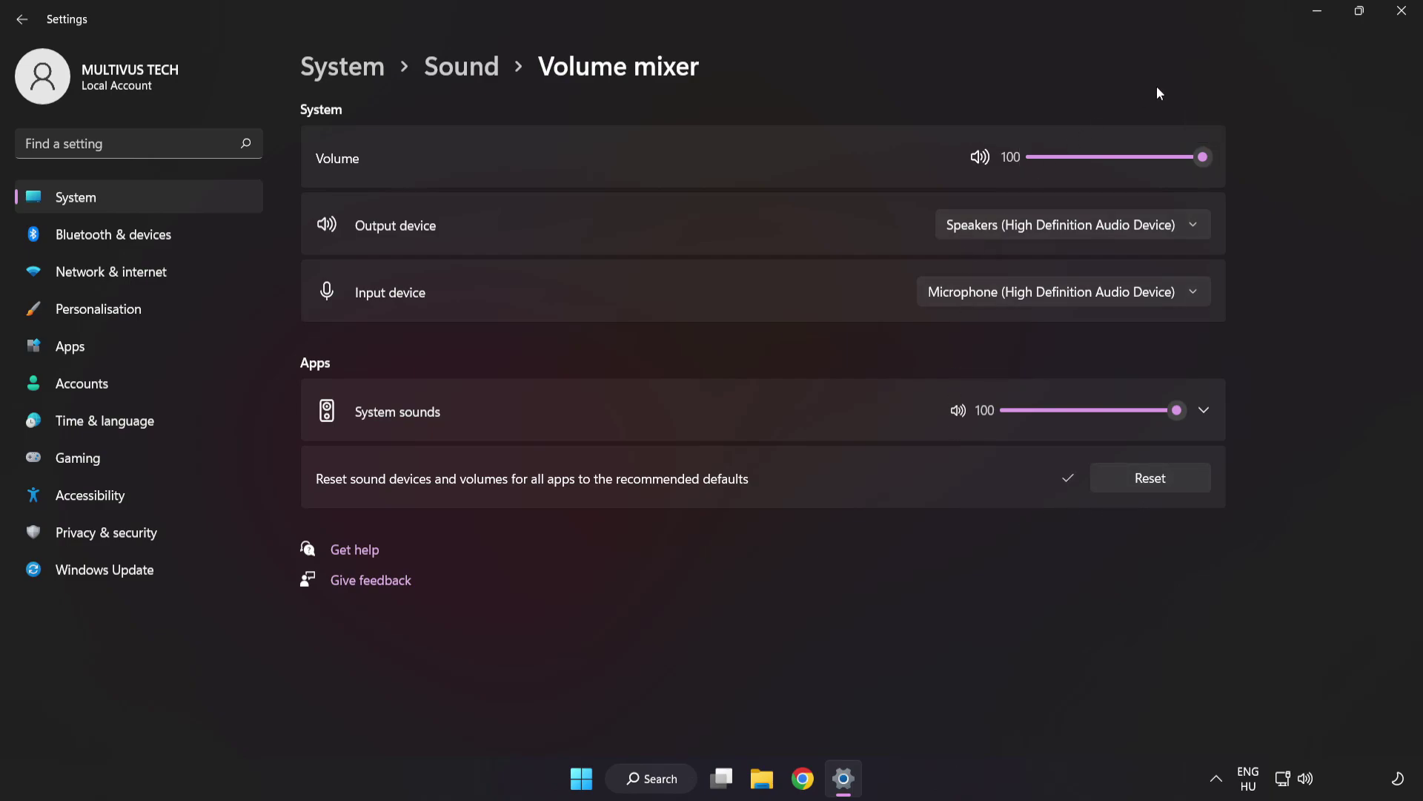
Step: Reopen the System > Sound settings page with output volume at 100 and scroll to Advanced
click(1402, 12)
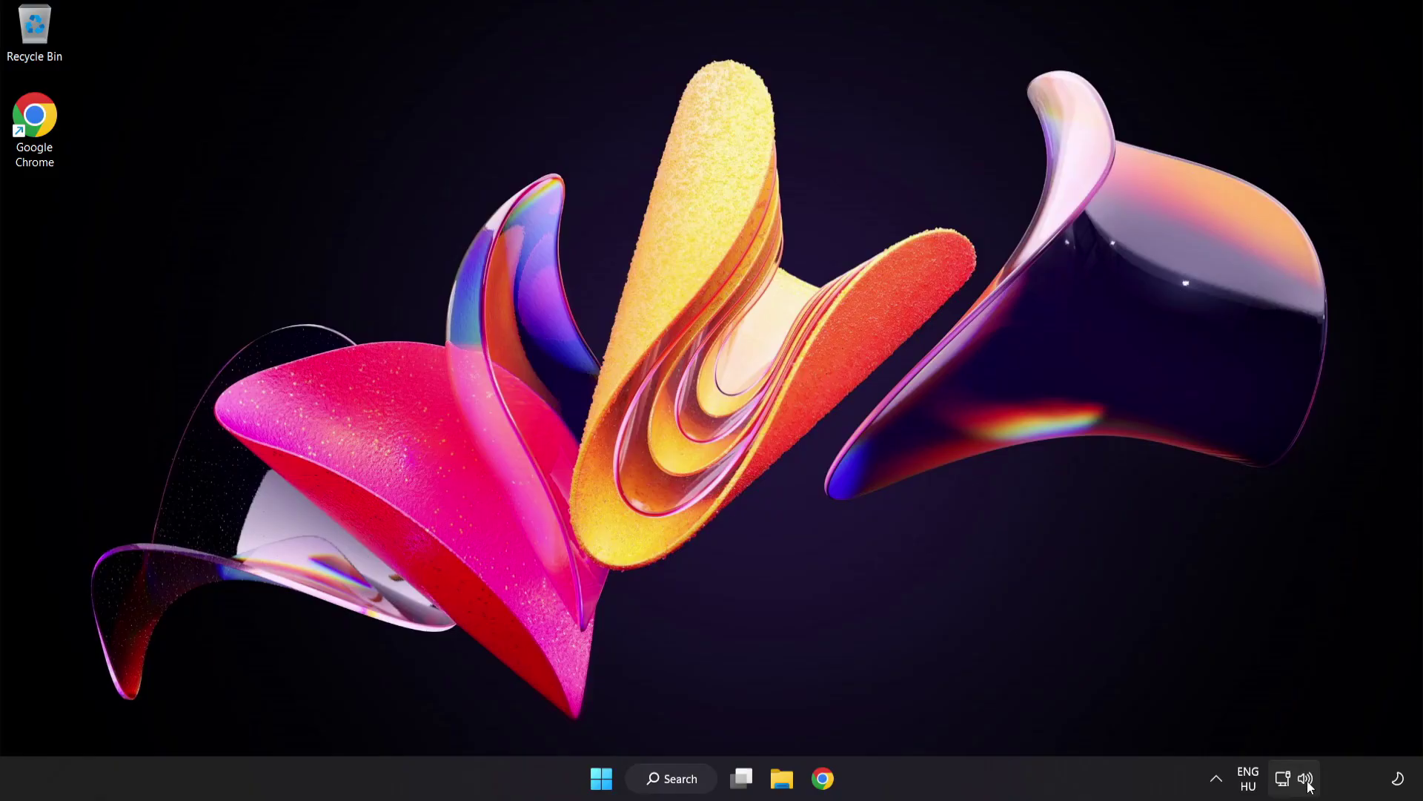
right_click(1308, 780)
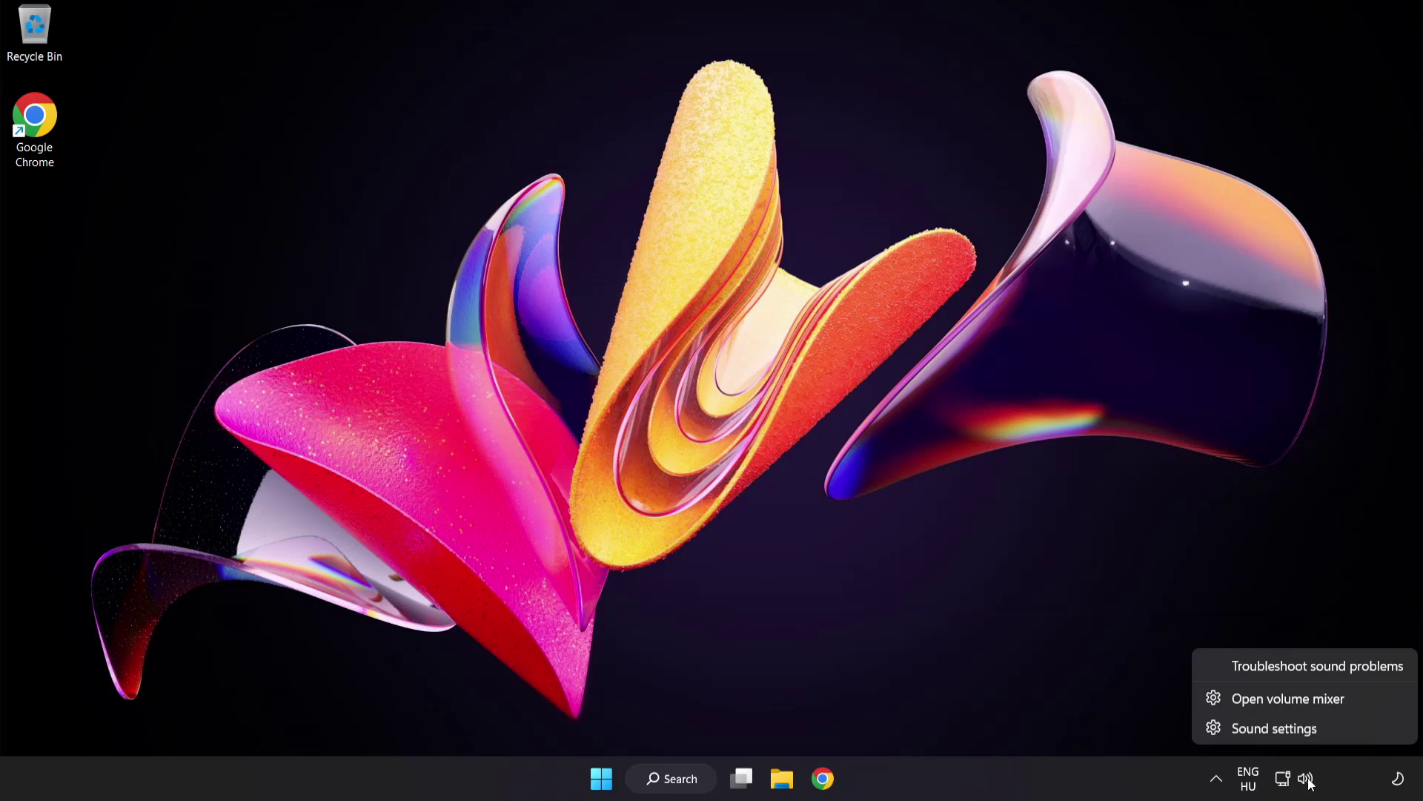
click(1322, 731)
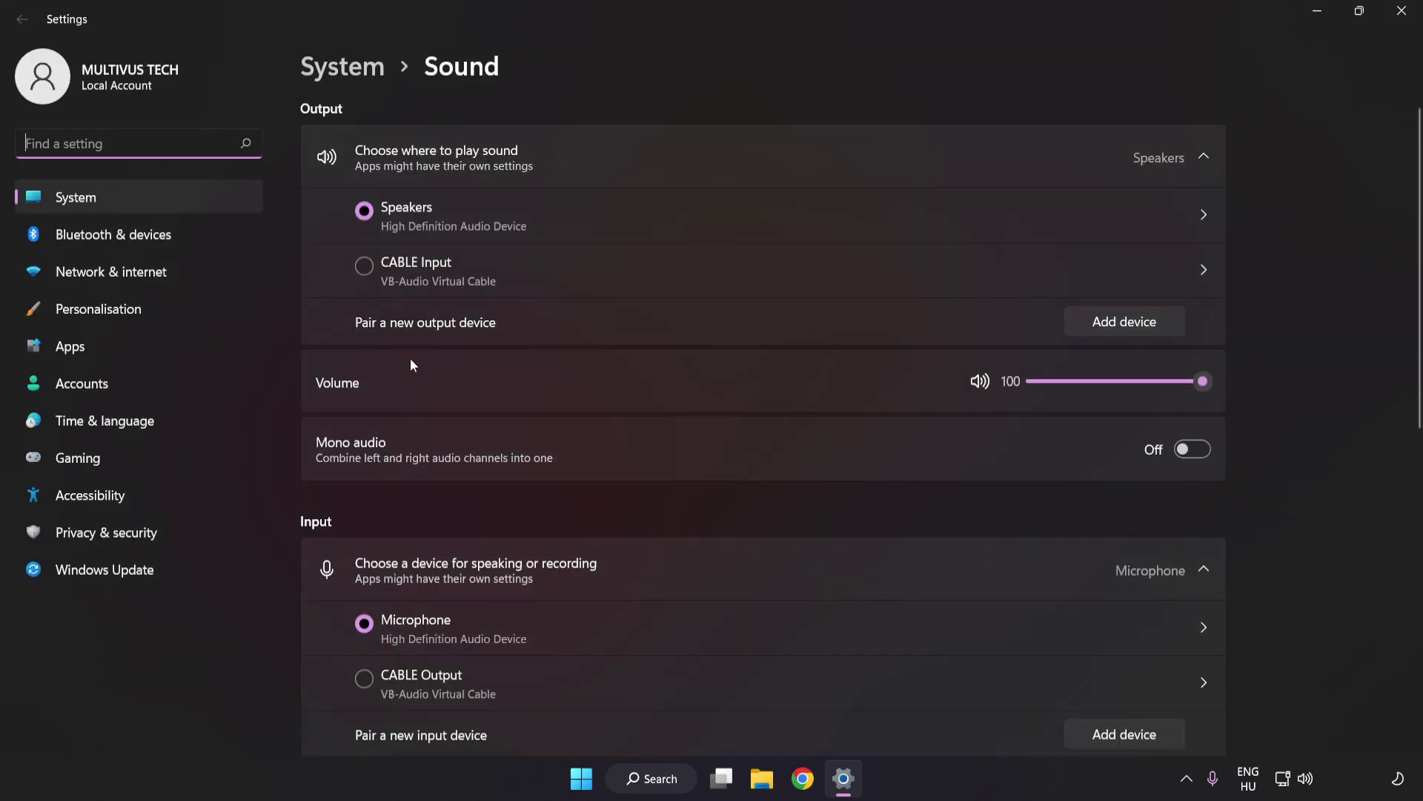
drag(1186, 384, 1336, 387)
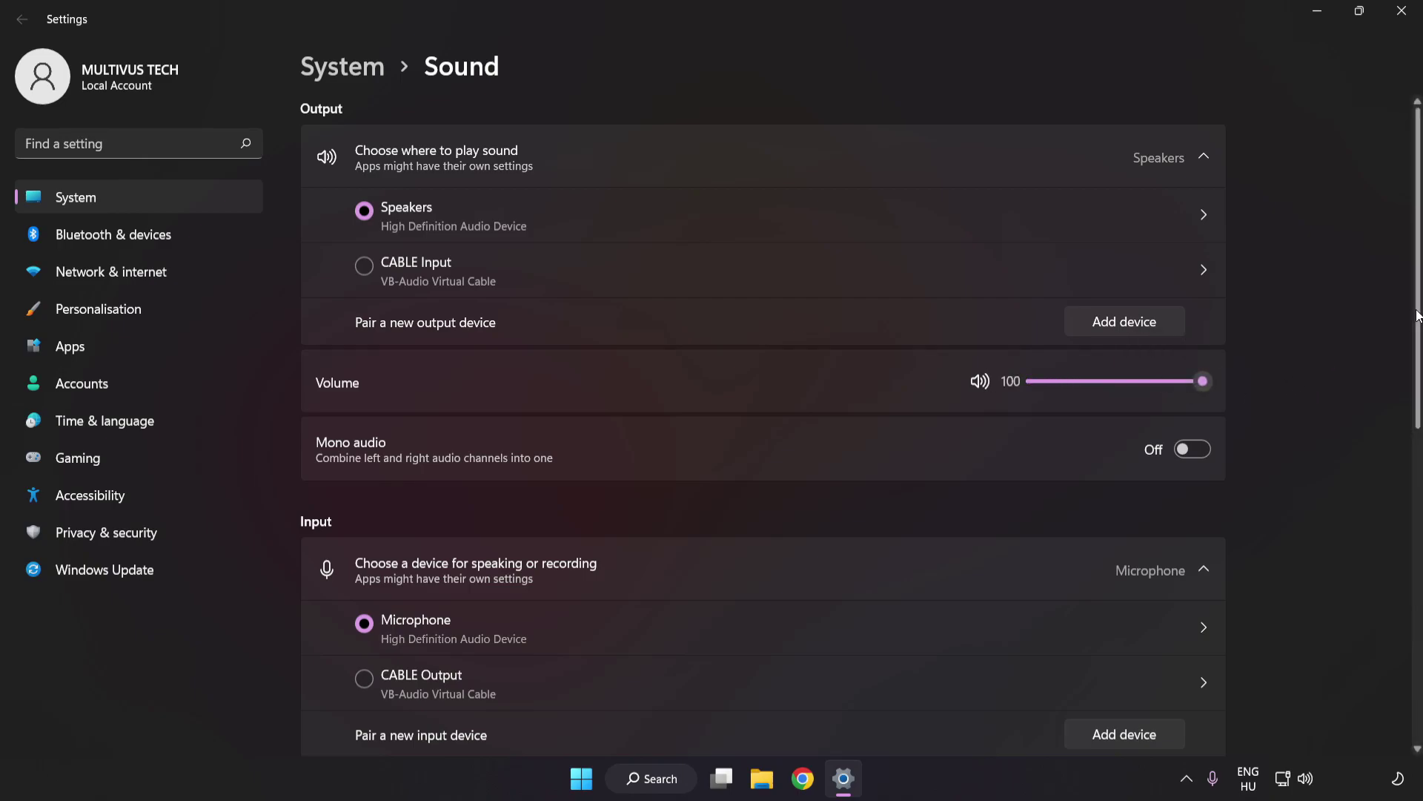
scroll(1400, 497, down, 5)
scroll(1400, 498, down, 3)
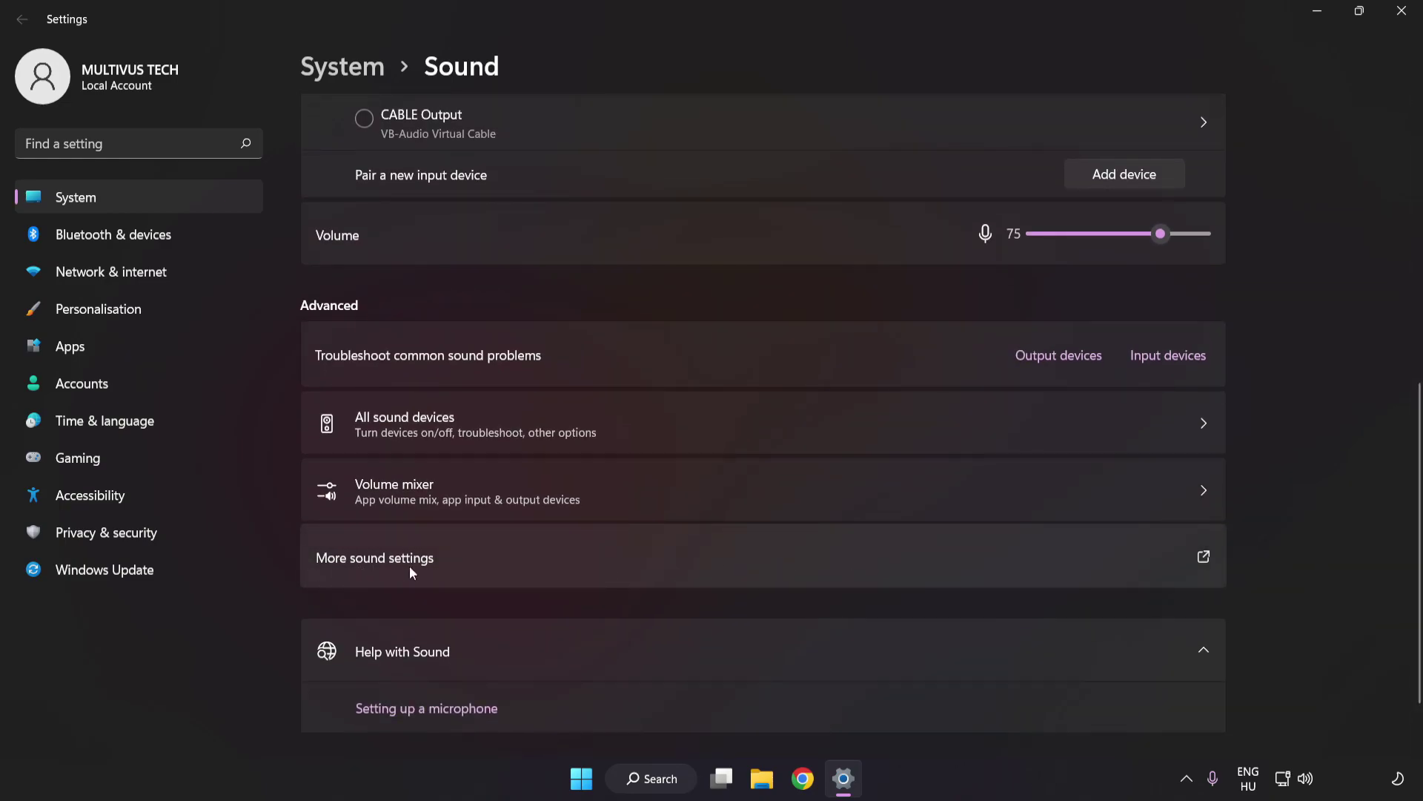
Step: Disable the CABLE Input playback device in the classic Sound panel and select Speakers
click(656, 561)
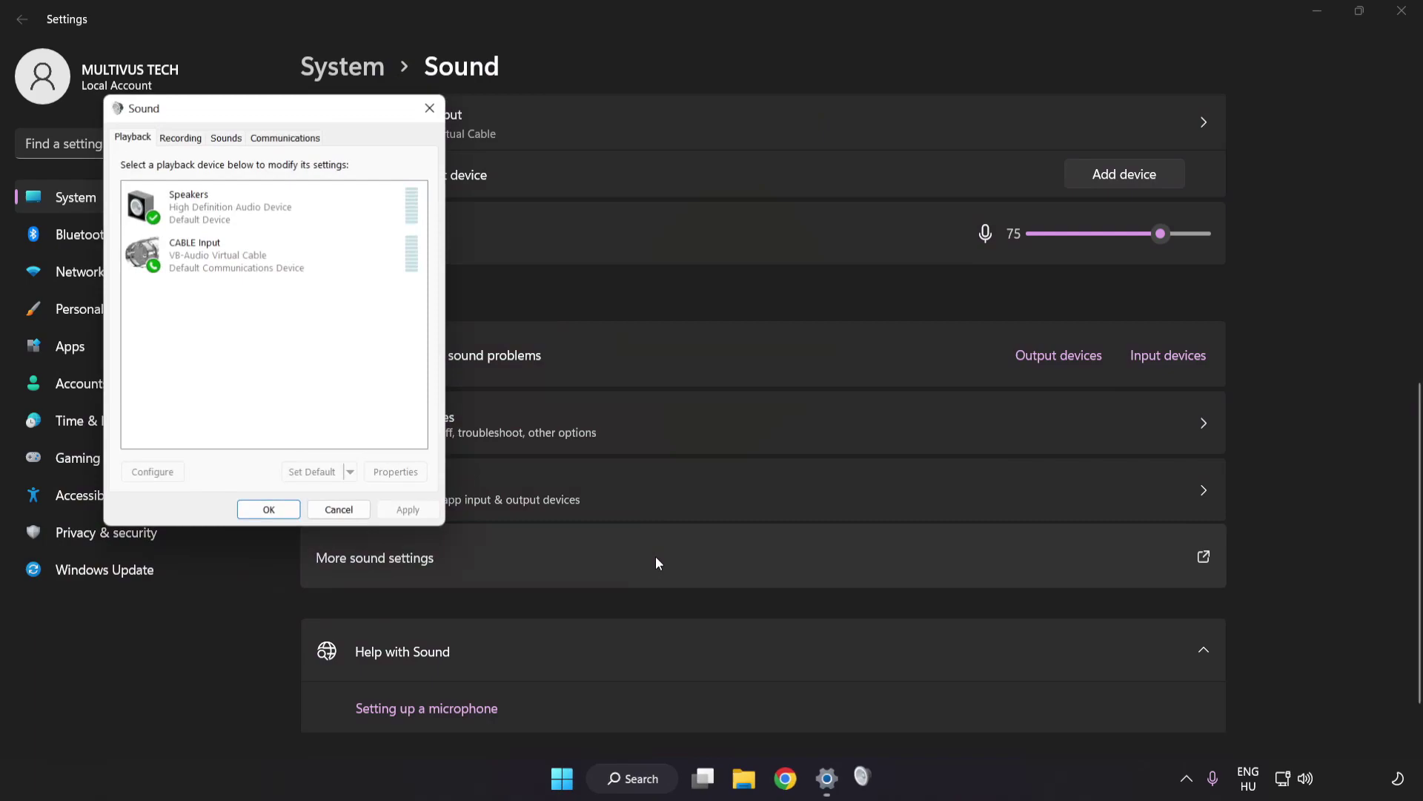
drag(279, 113, 713, 206)
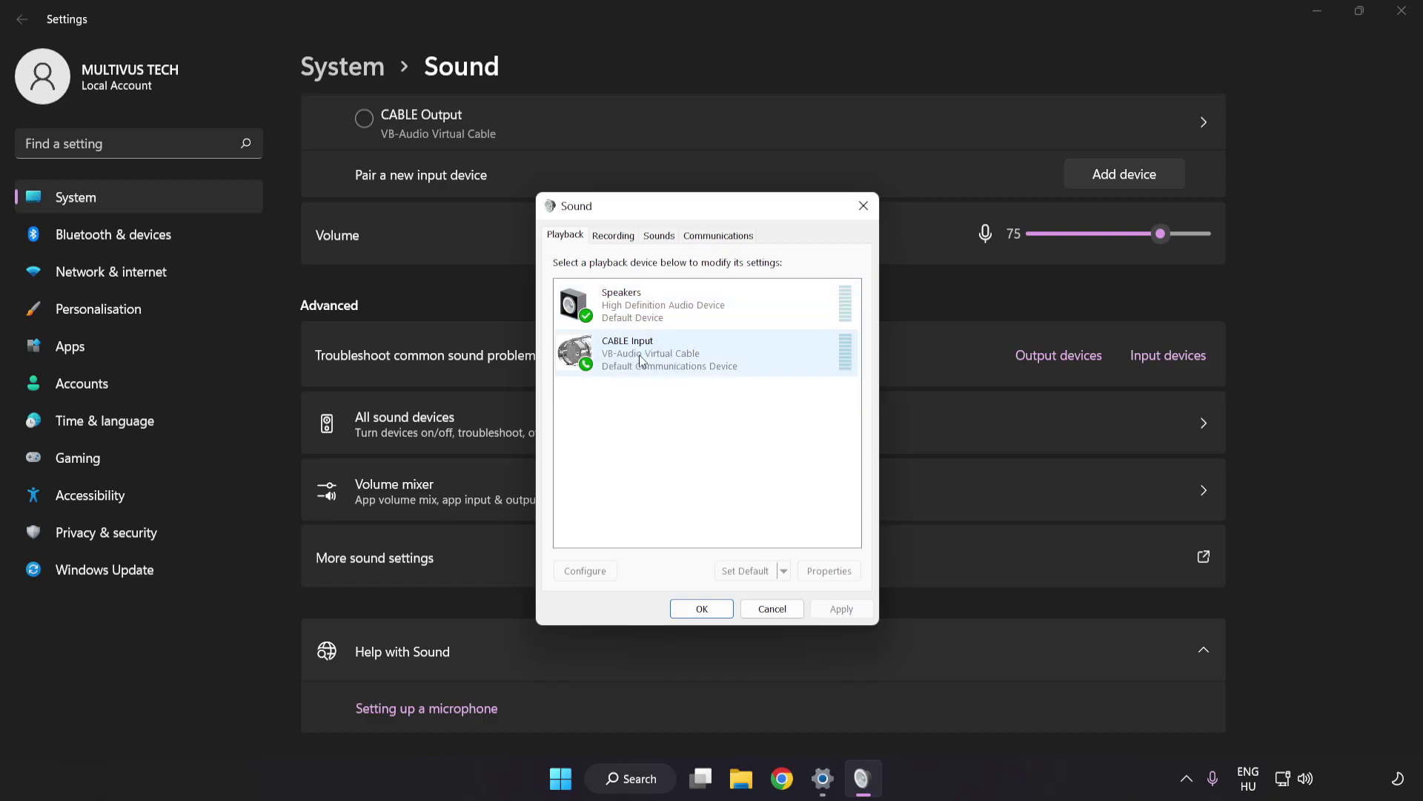
right_click(693, 356)
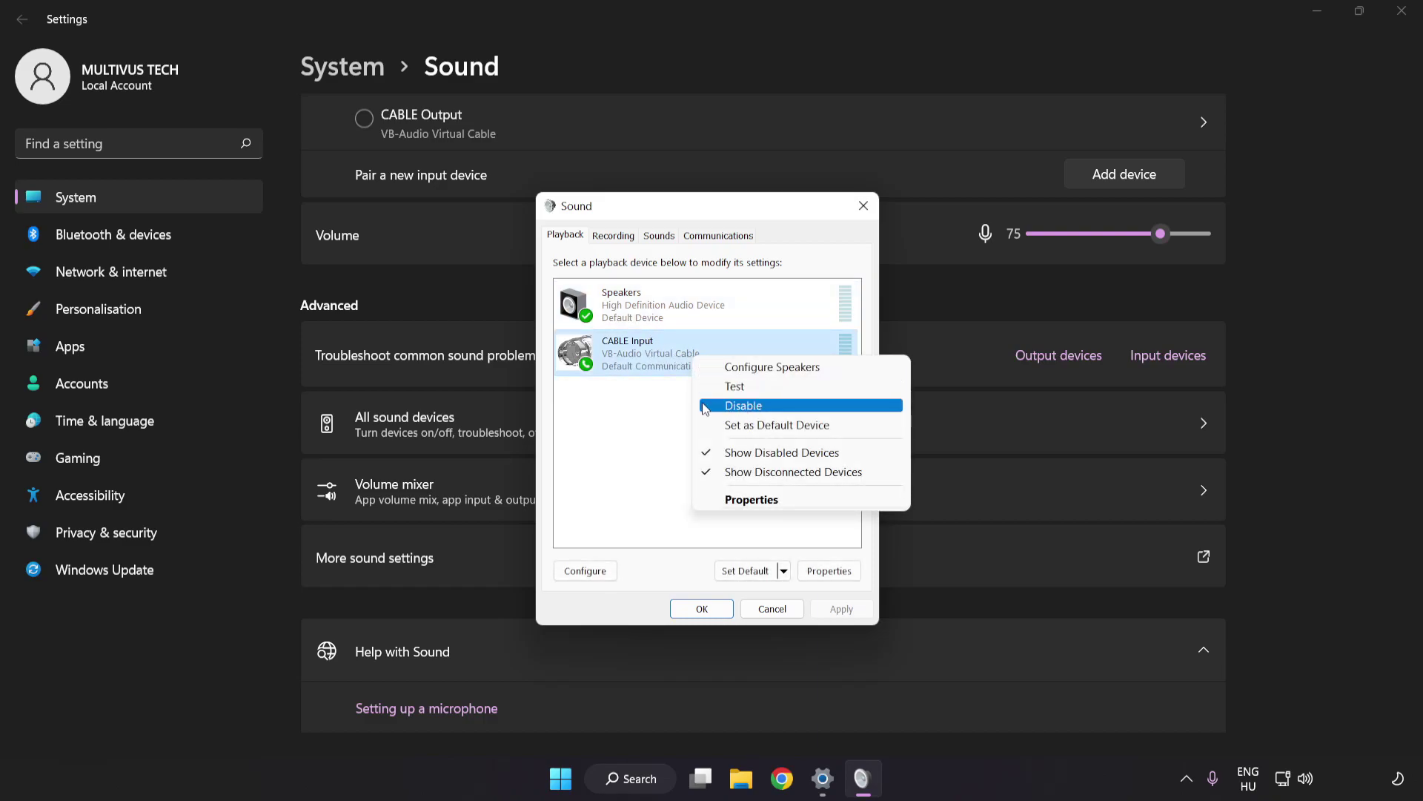
click(763, 413)
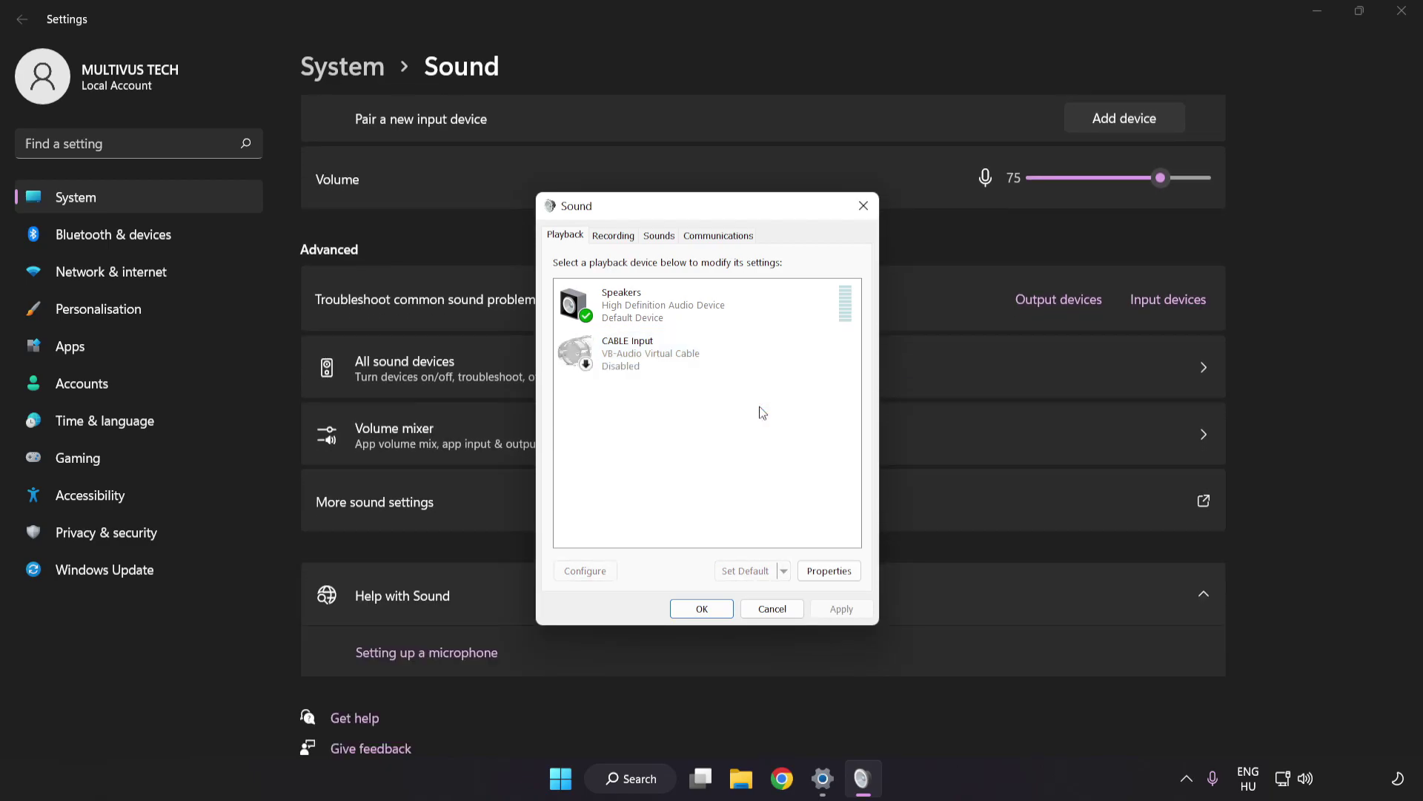
click(666, 313)
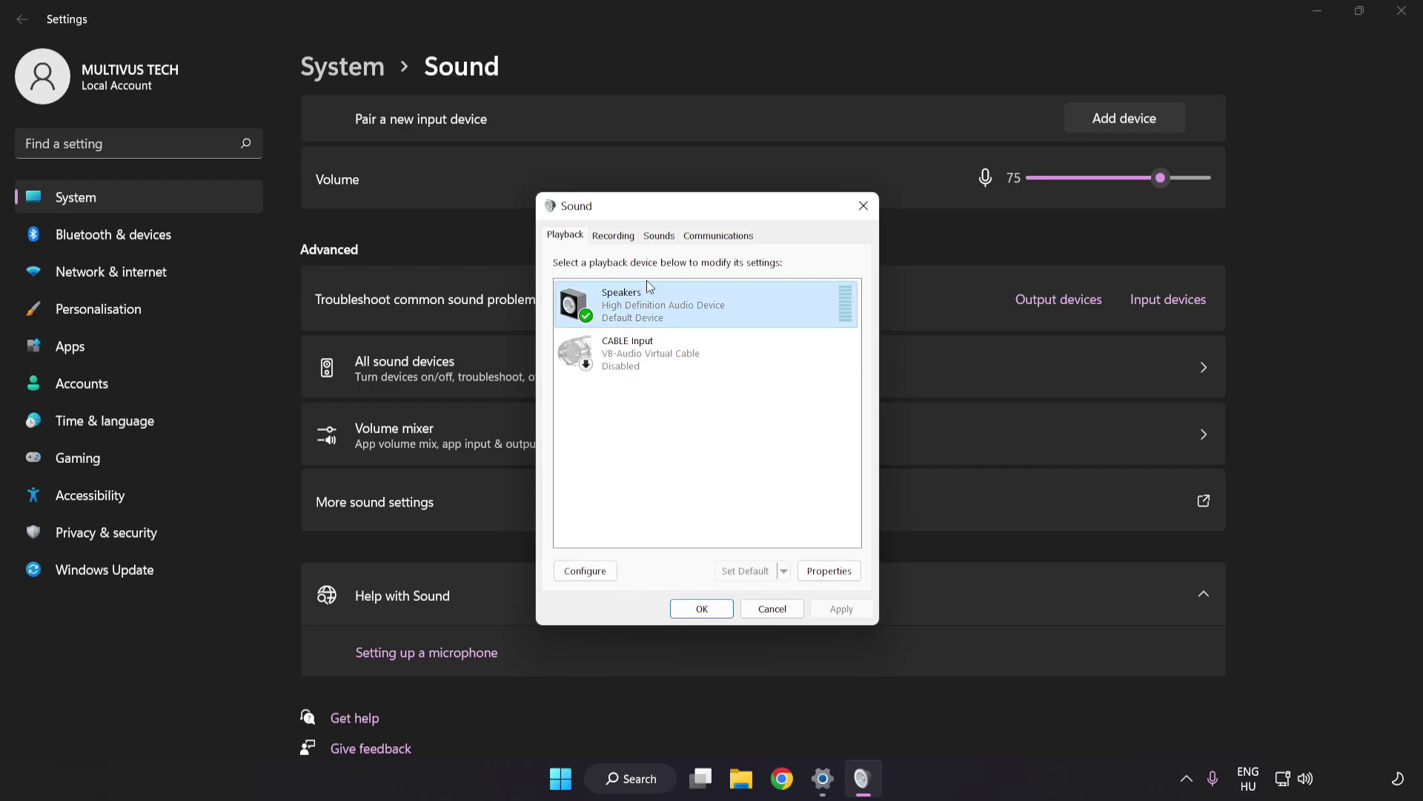
Step: Run Configure Speakers with 7.1 Surround, keeping all optional and full-range speakers
right_click(742, 305)
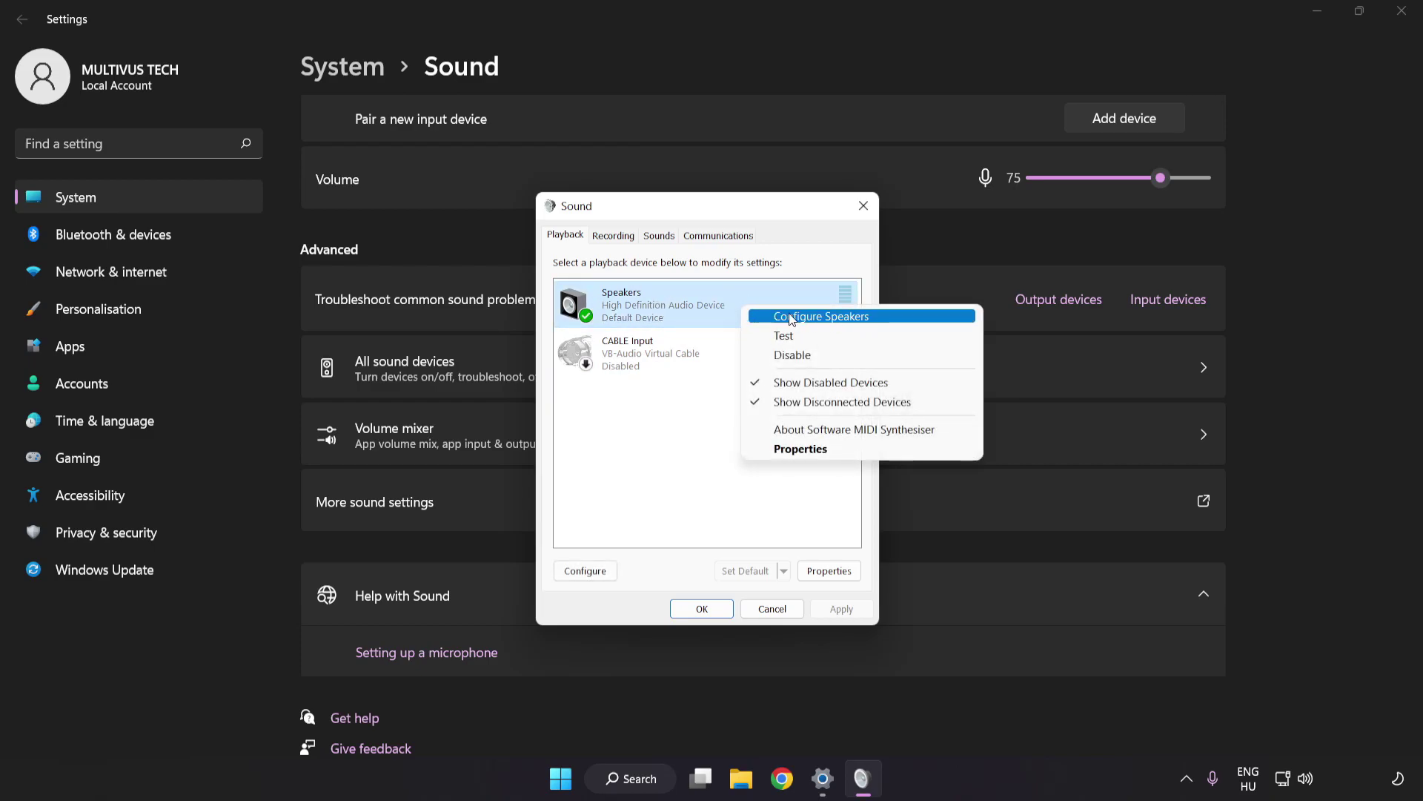
click(884, 323)
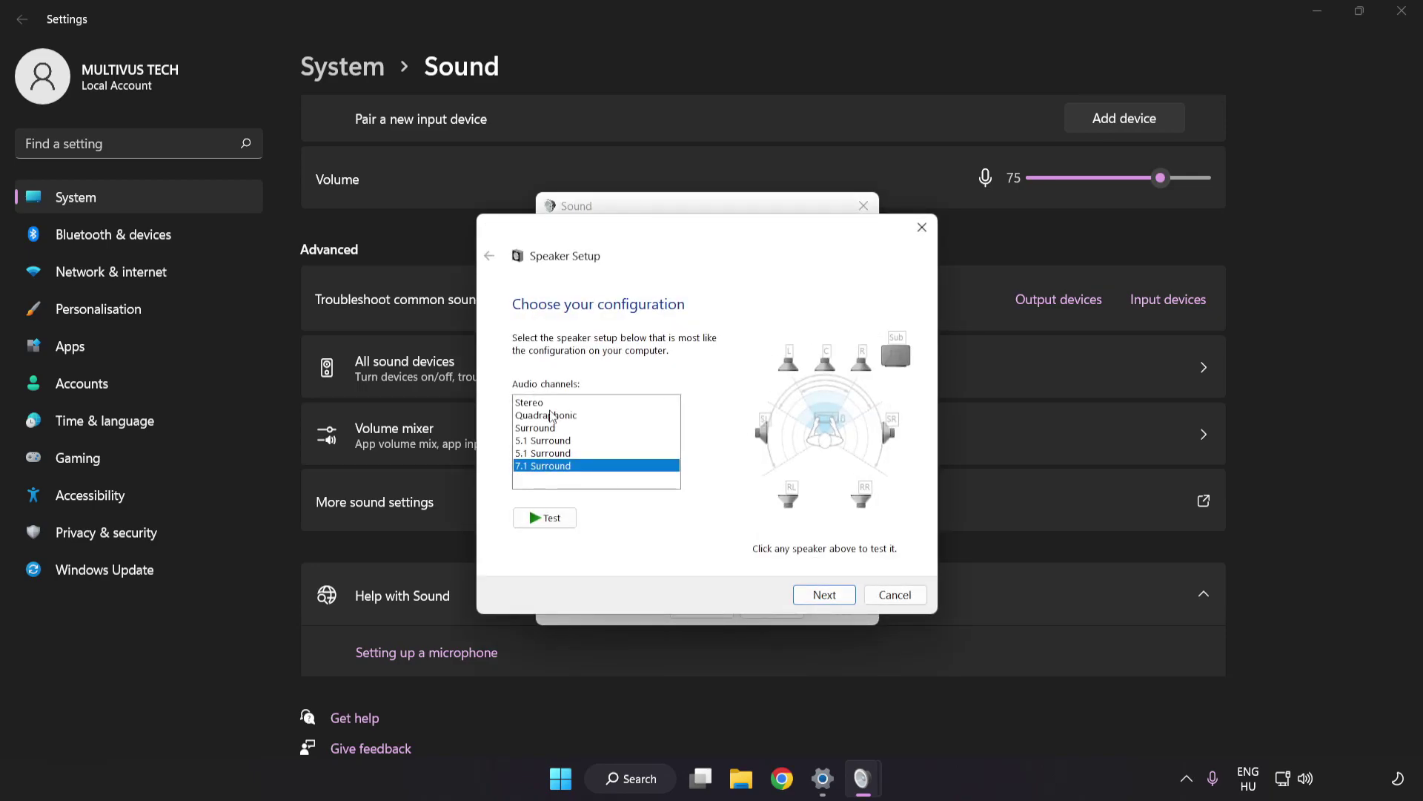
key(Up)
key(Up)
key(Up)
key(Up)
key(Up)
key(Down)
key(Down)
key(Down)
key(Down)
key(Down)
click(827, 597)
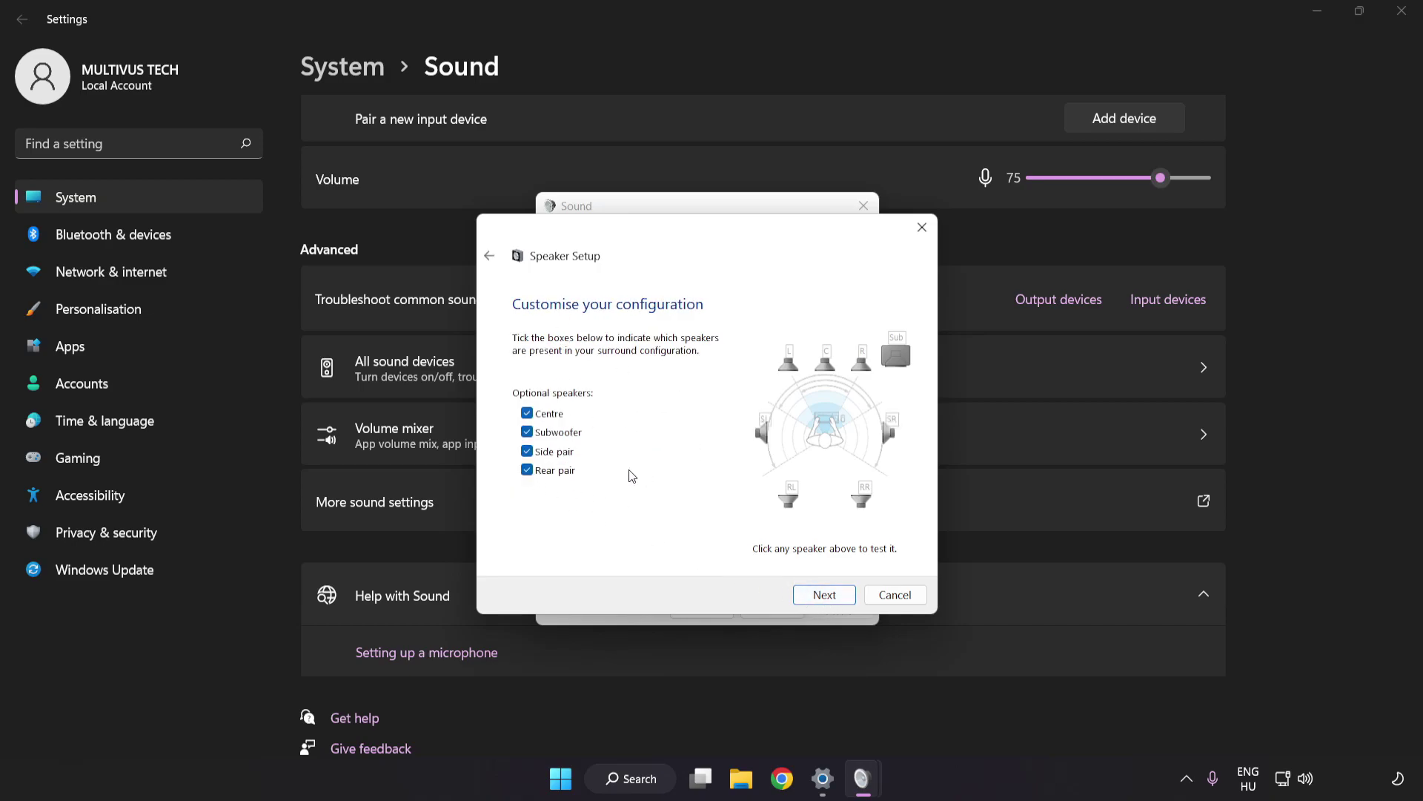
click(825, 595)
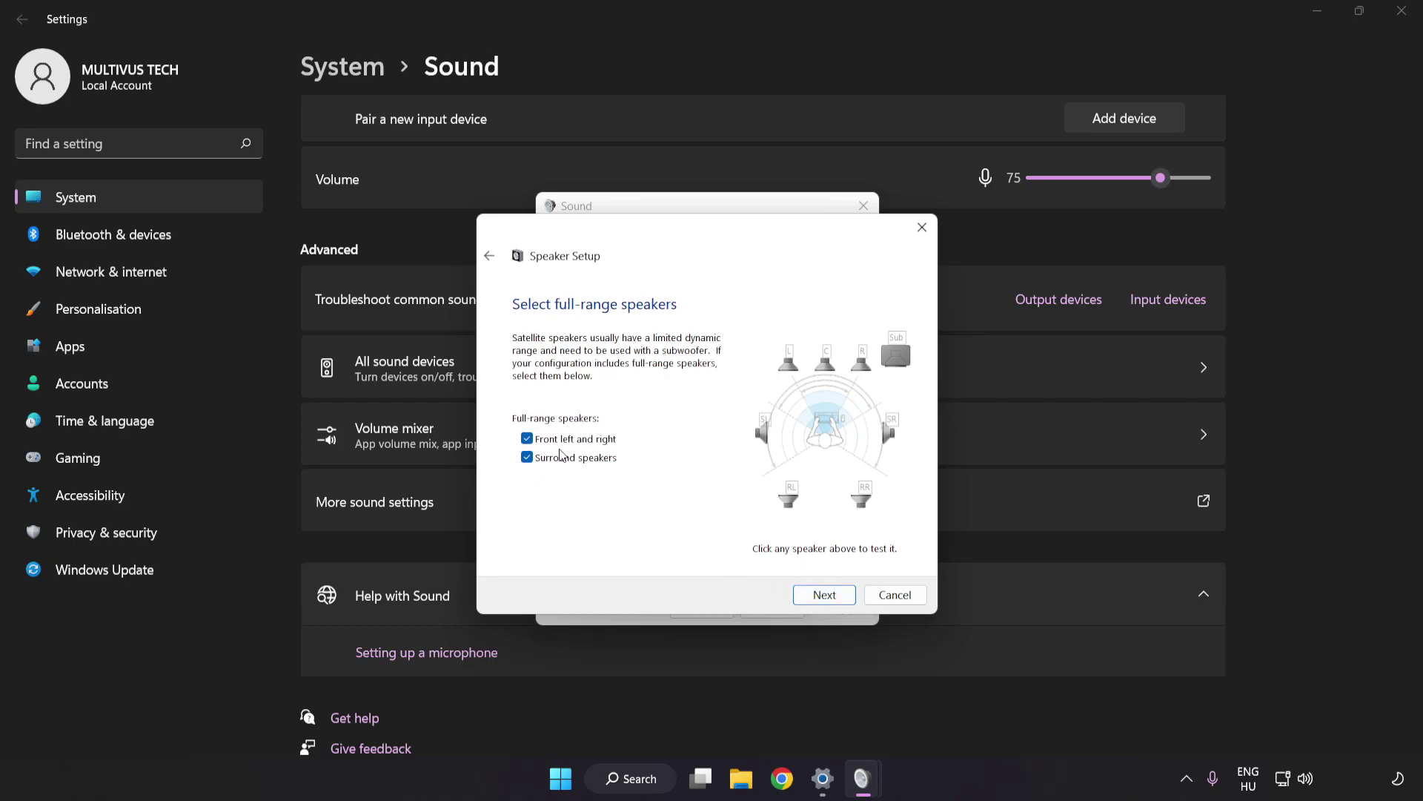
click(816, 596)
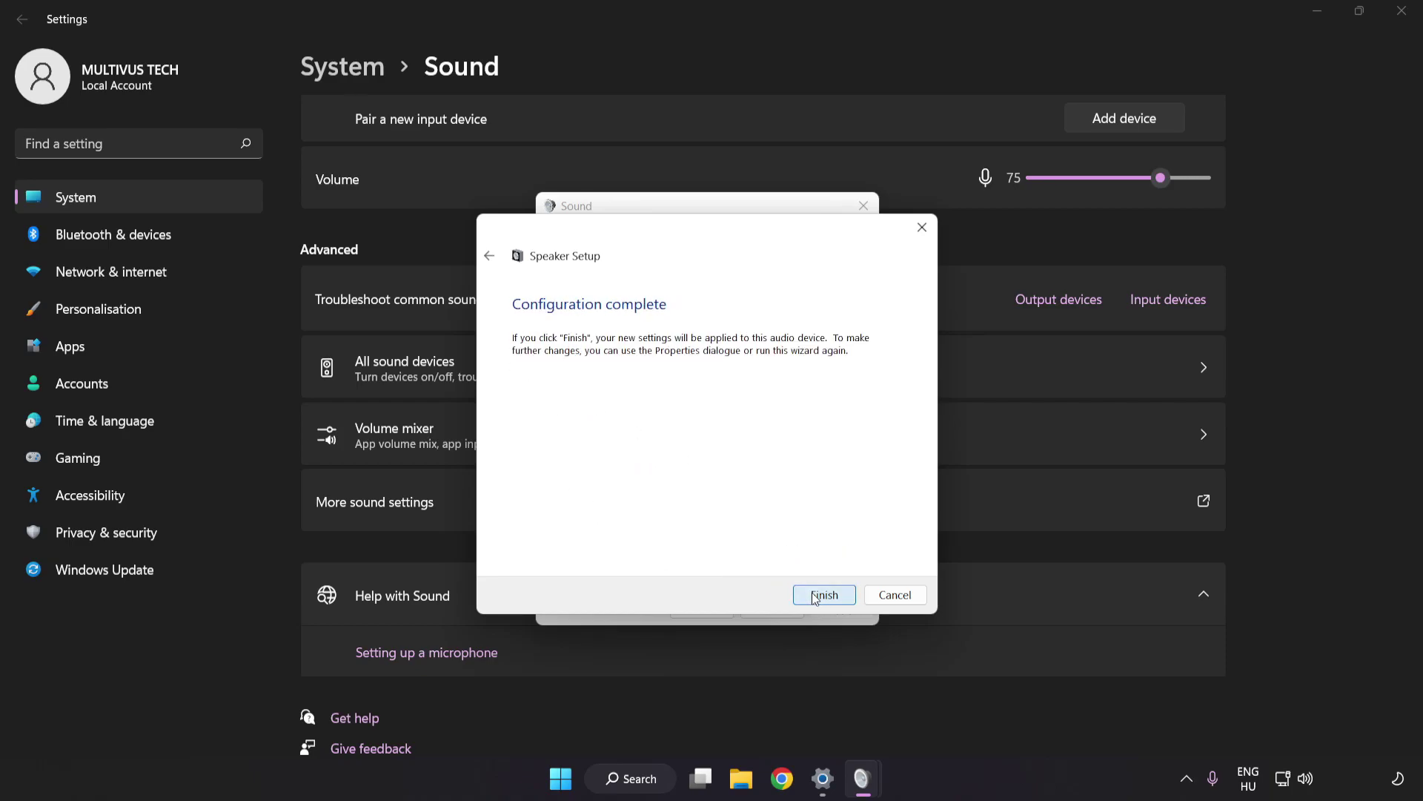
click(815, 596)
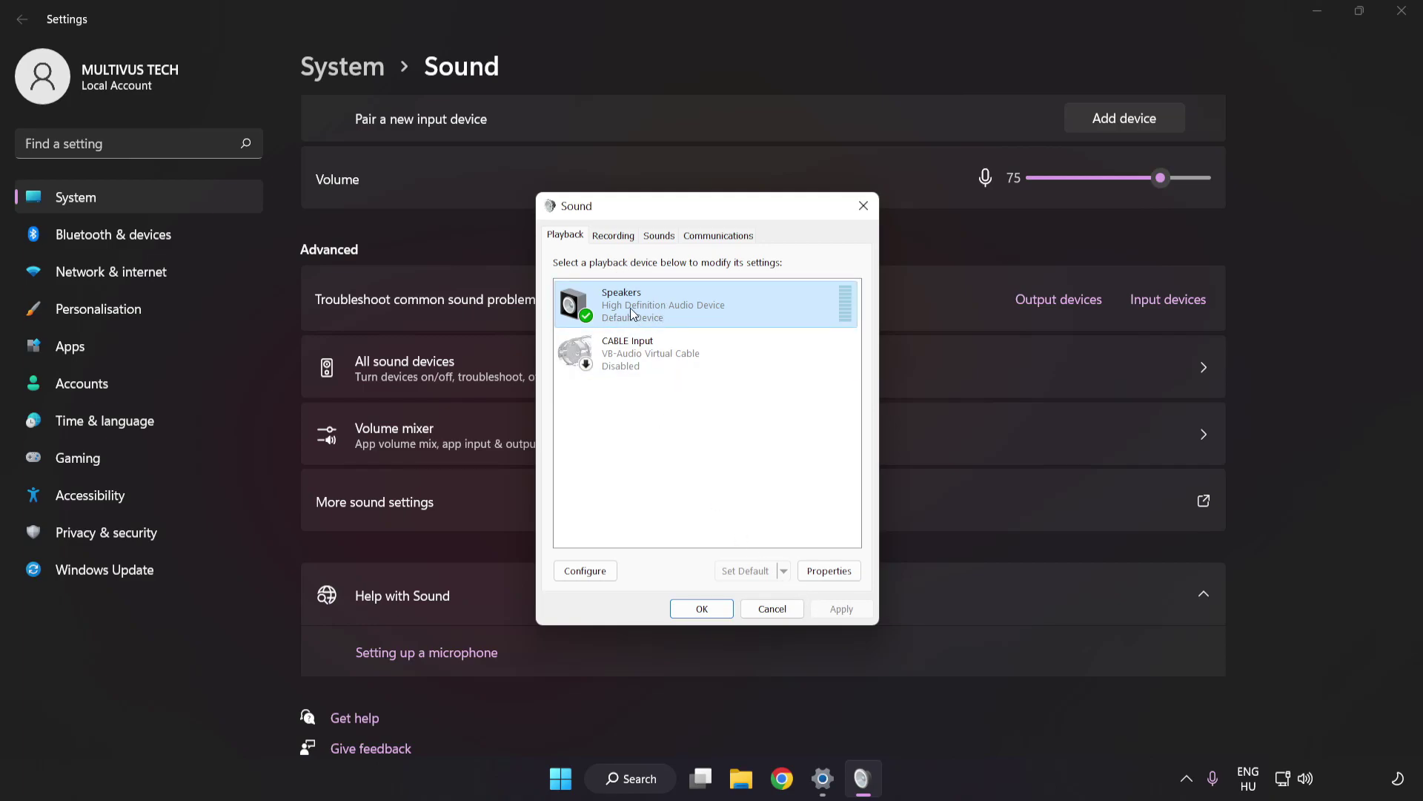
Step: Tick Disable all enhancements in the Speakers properties and apply the change
click(829, 570)
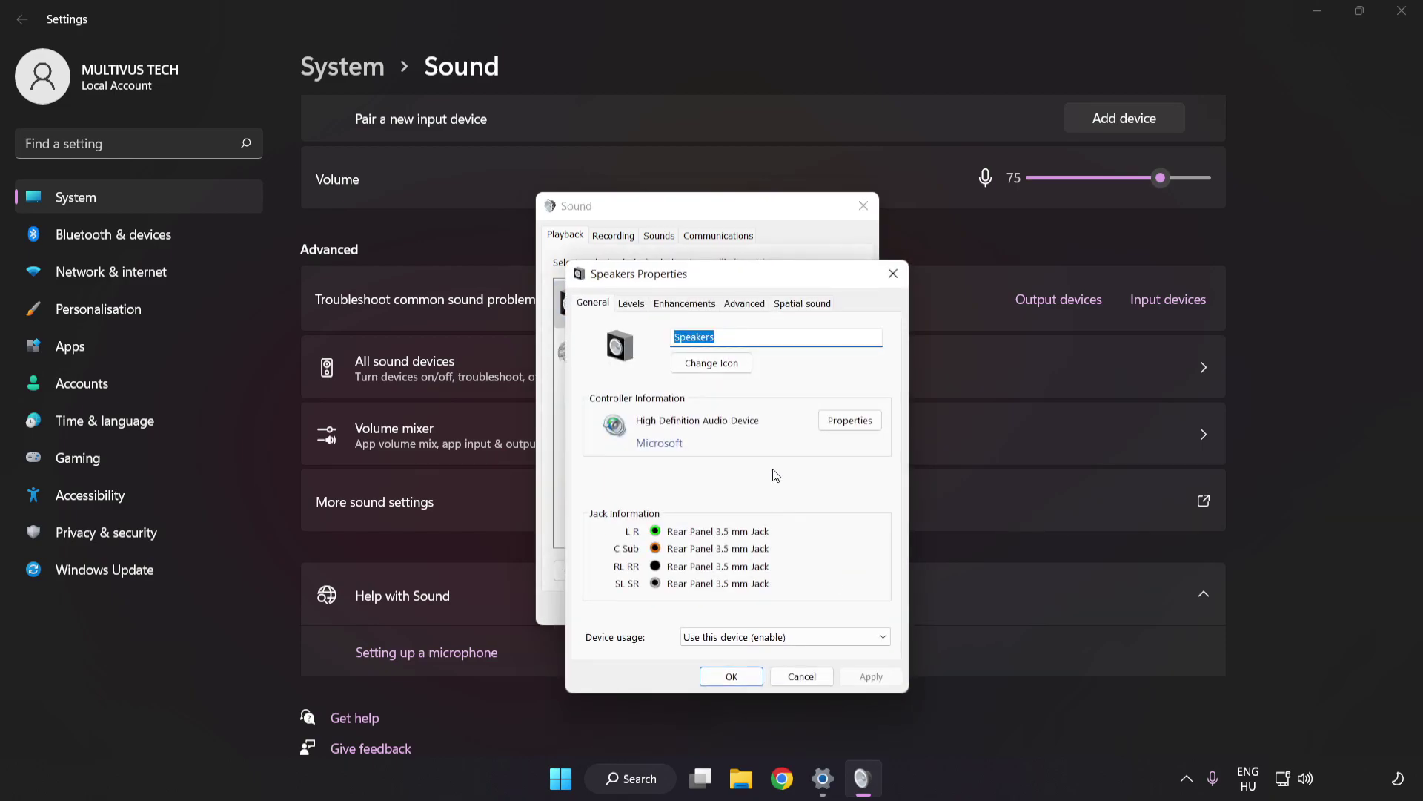
drag(710, 248, 700, 225)
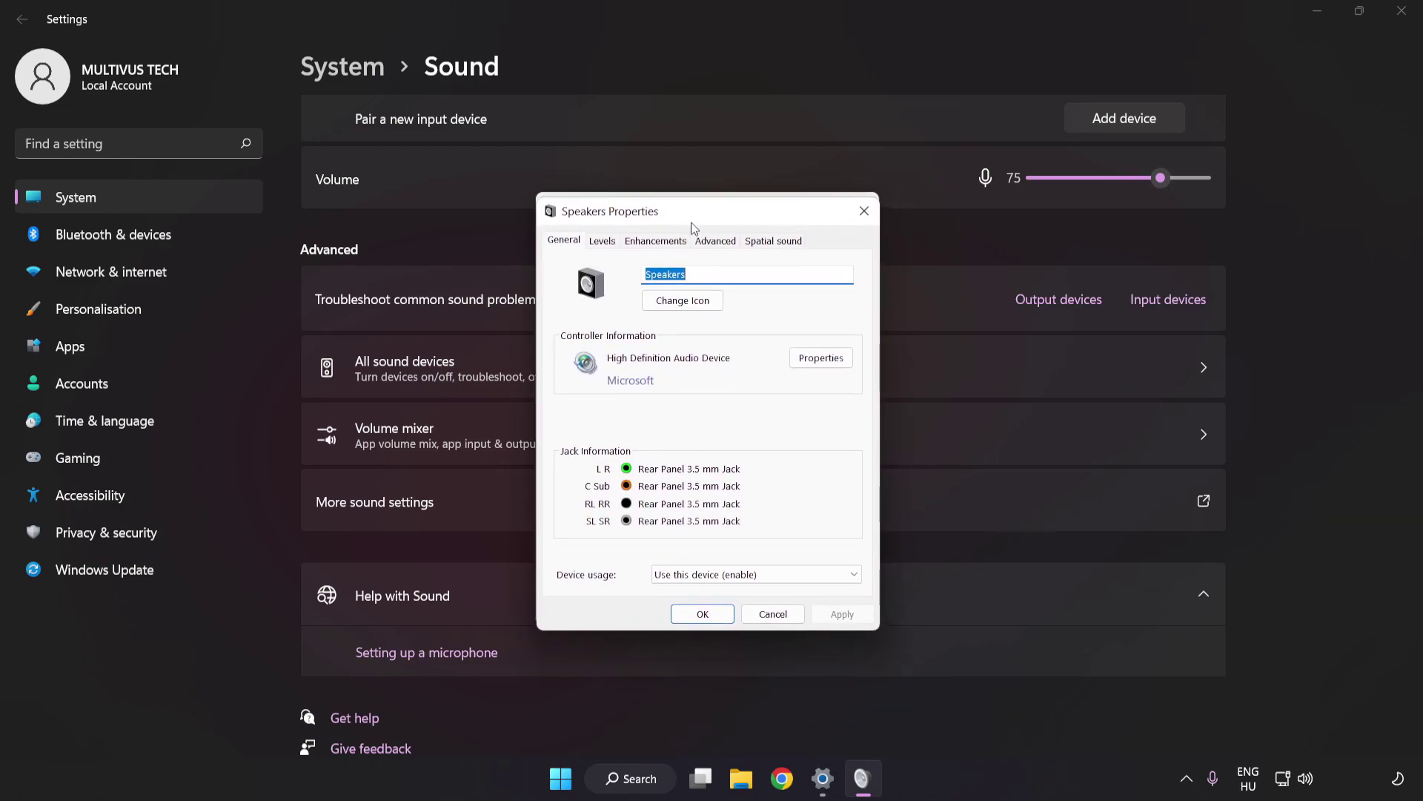
click(644, 242)
click(567, 317)
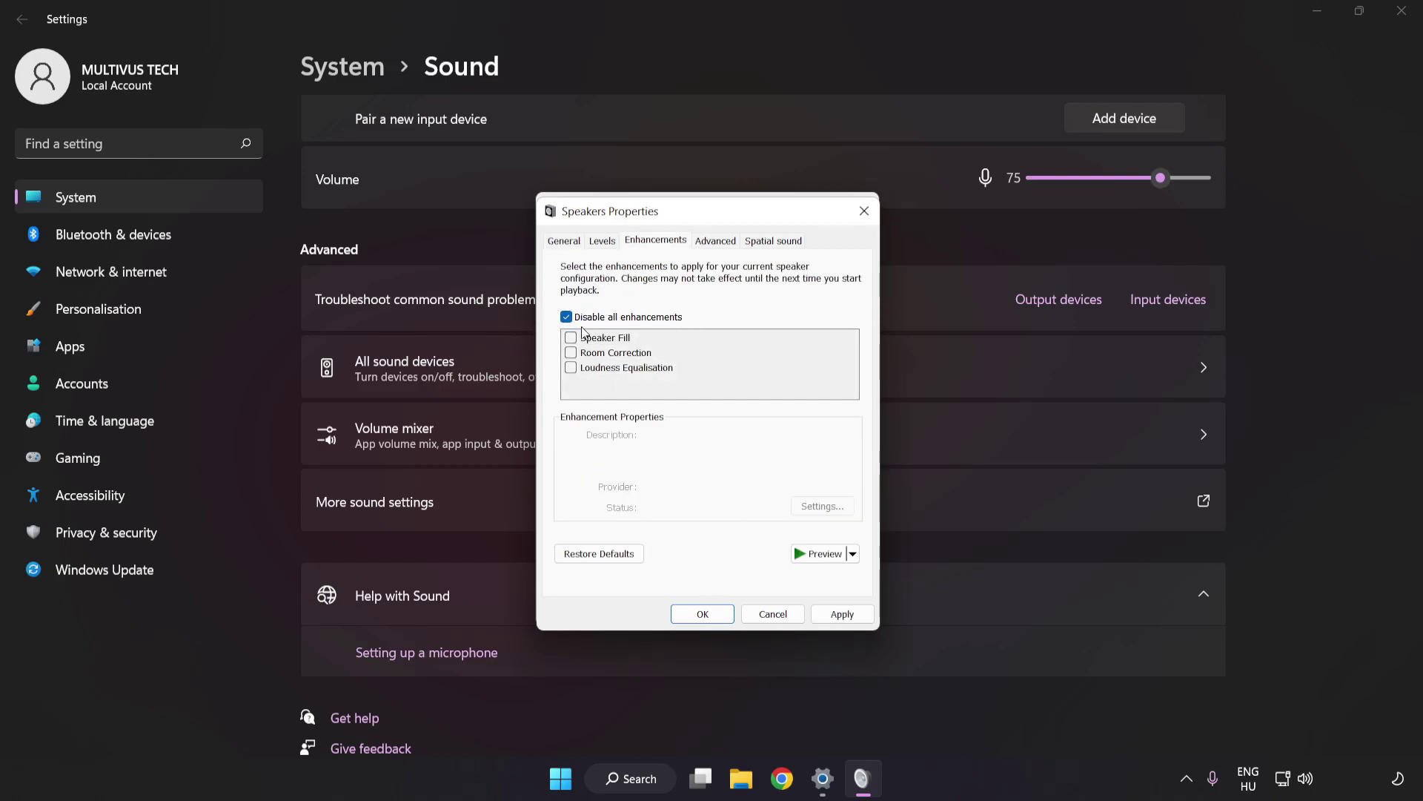
click(841, 614)
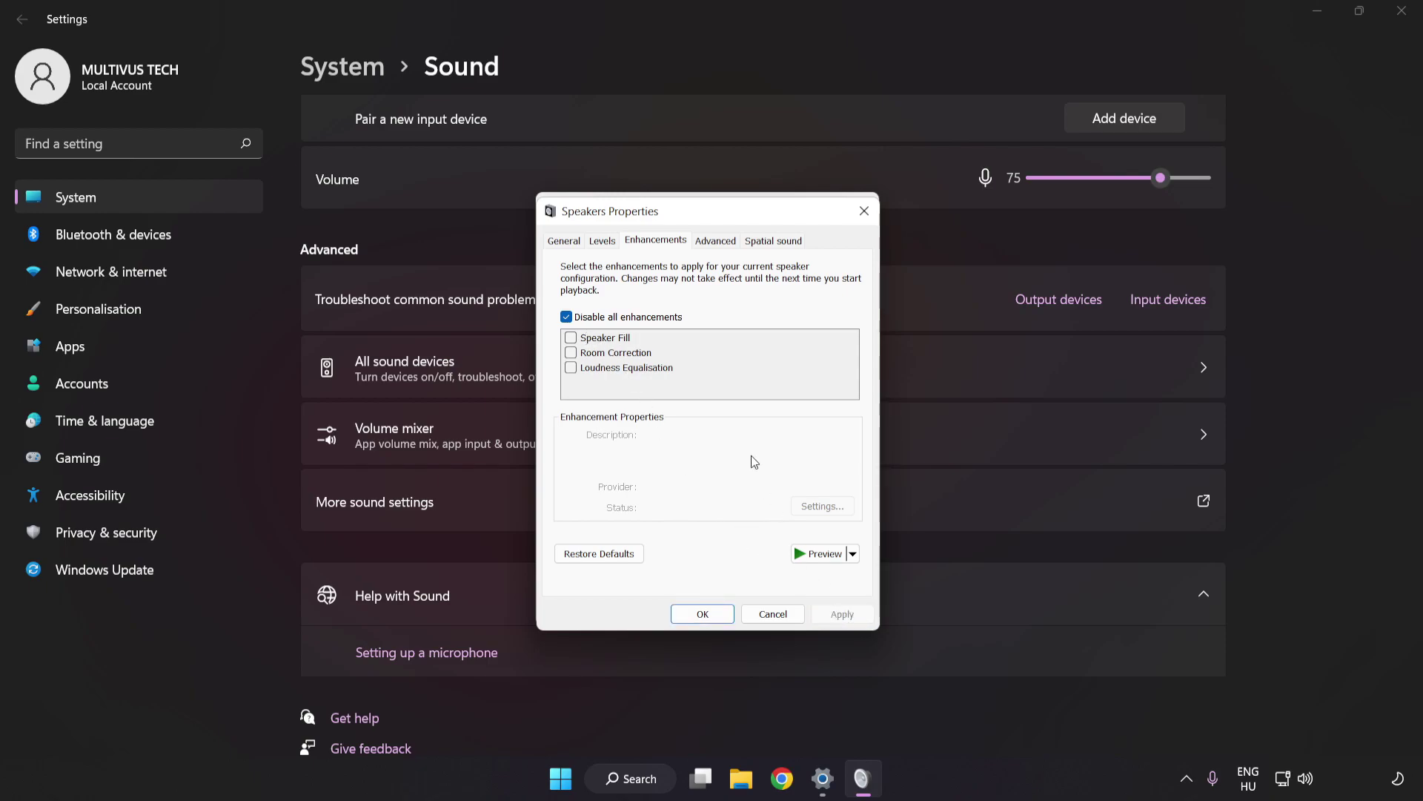
Step: Keep the Speakers default format at 16 bit, 48000 Hz (DVD Quality) and close both dialogs with OK
click(711, 243)
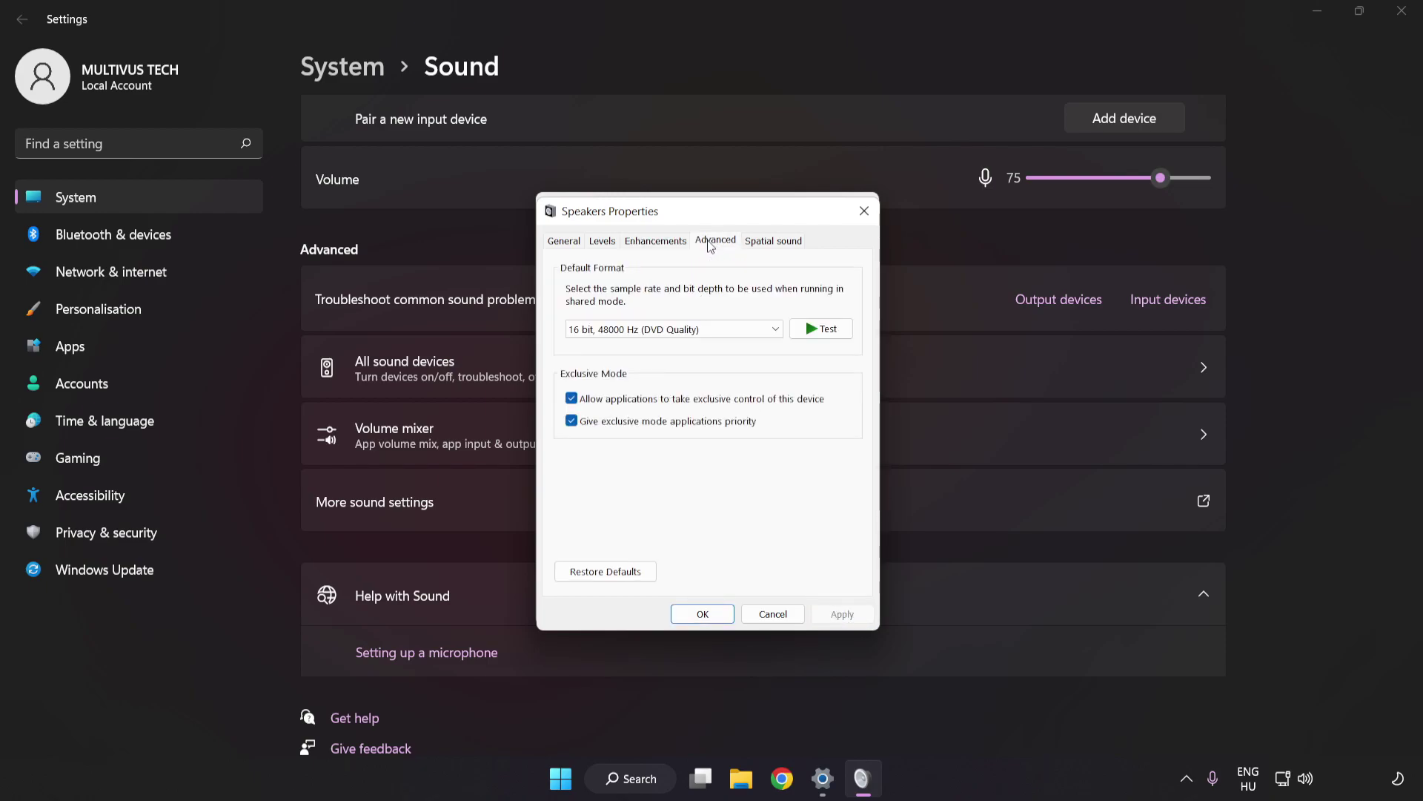
click(713, 332)
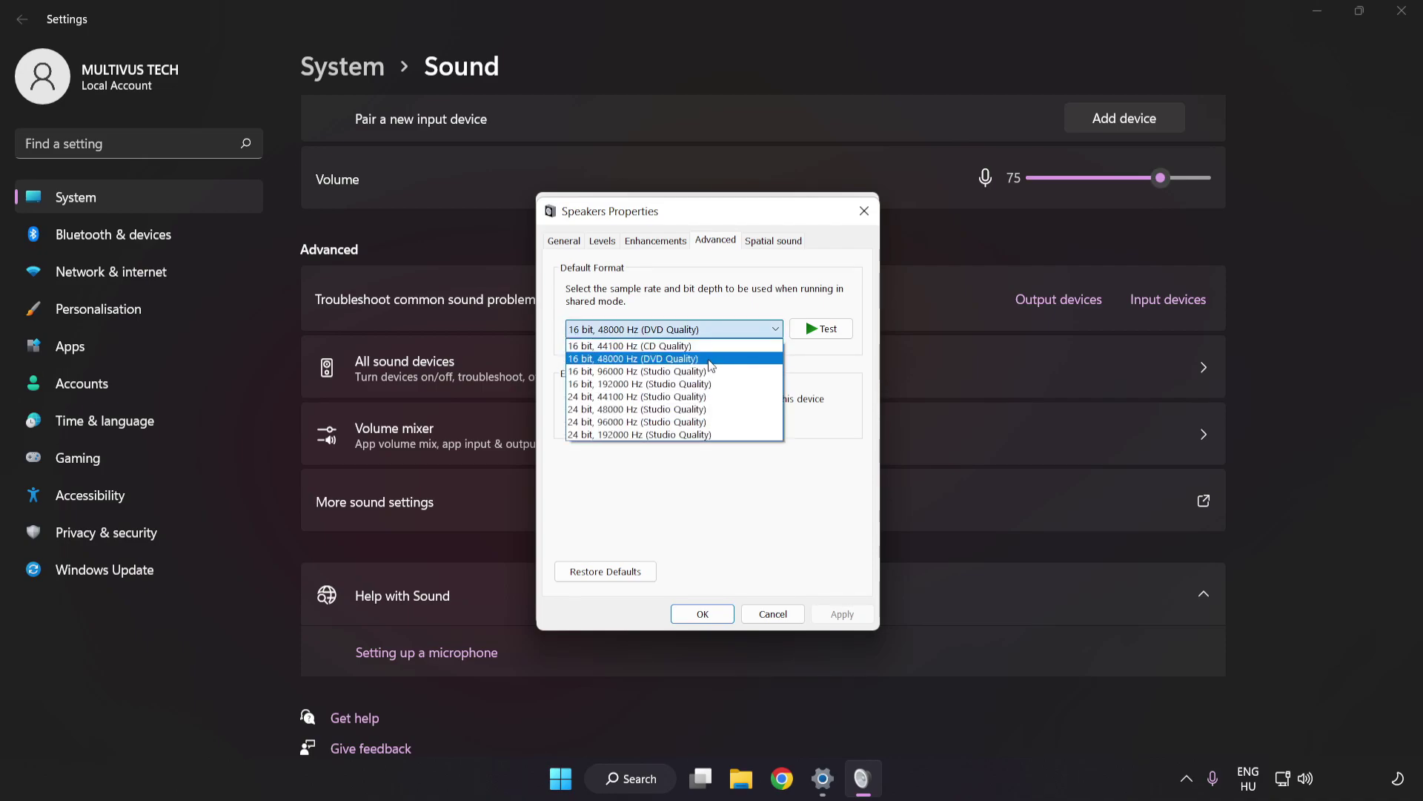
click(713, 358)
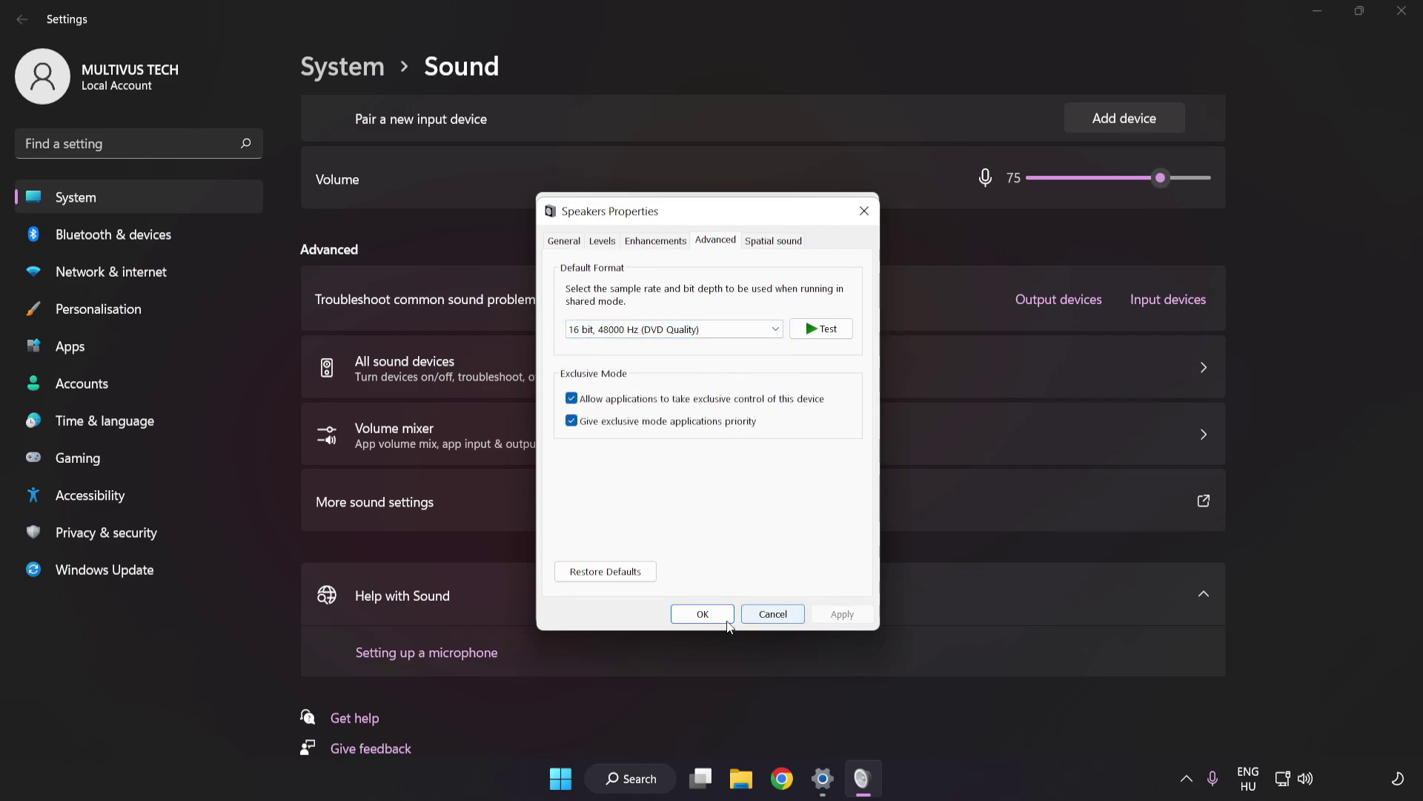
click(701, 614)
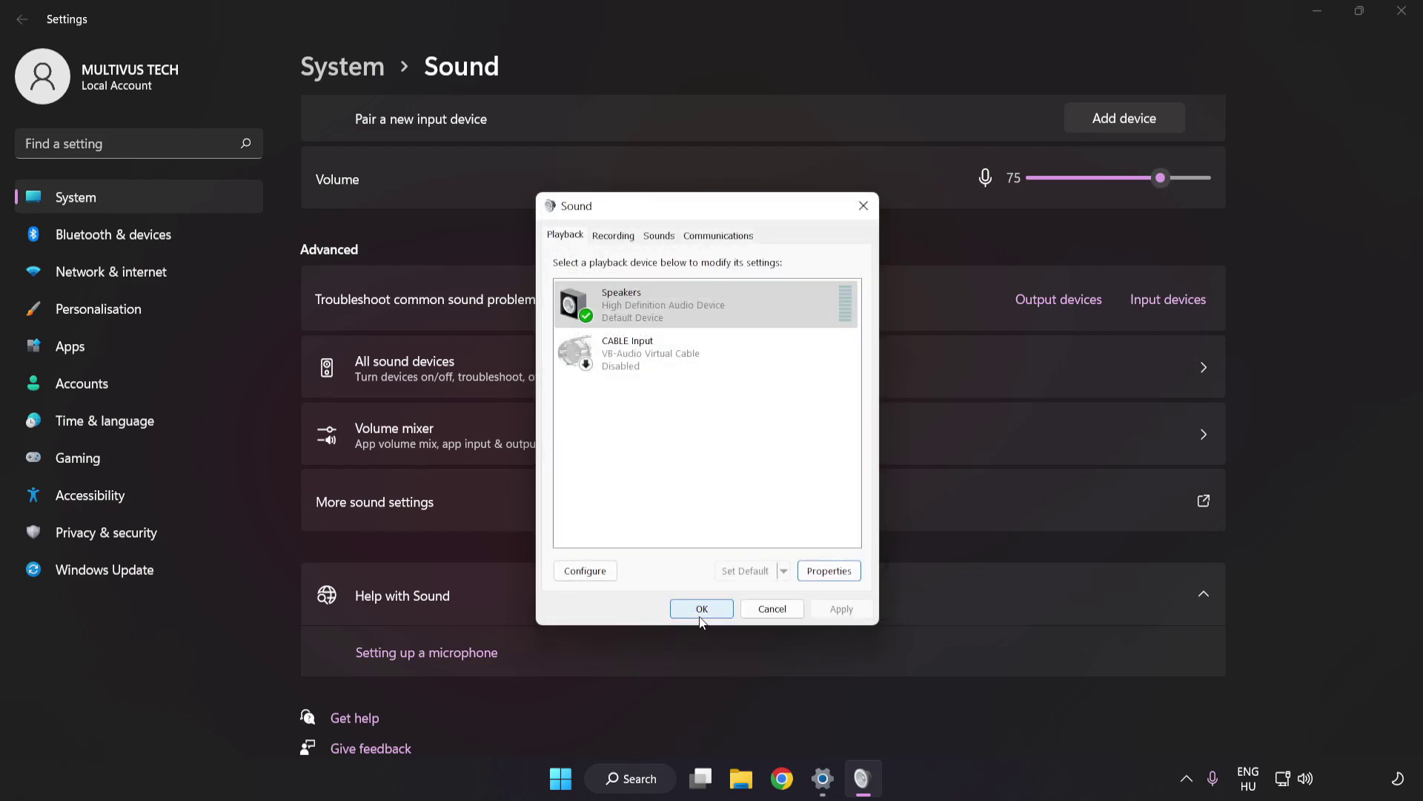
click(700, 614)
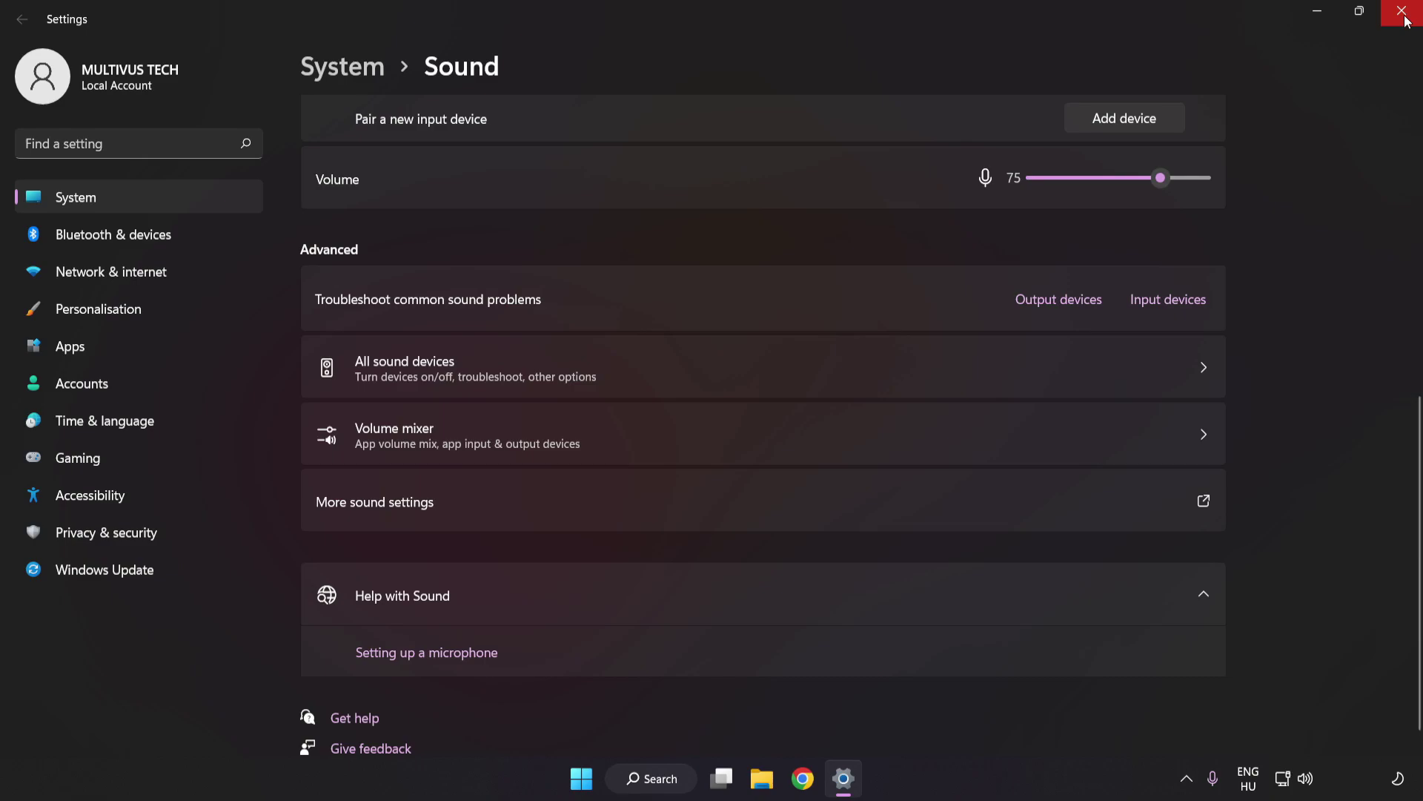
Step: Close Settings and bring up the Start menu's power options
click(1404, 13)
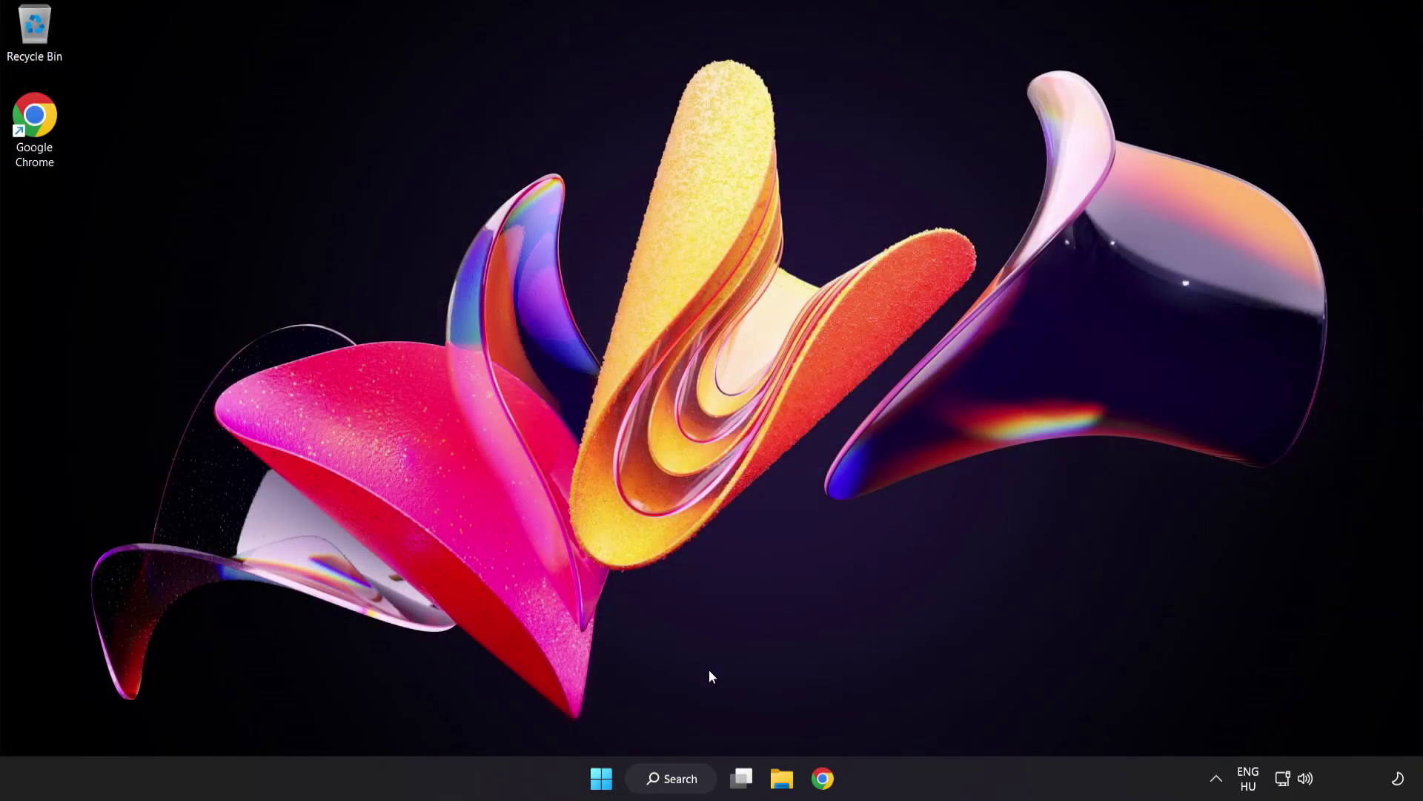
click(600, 780)
click(942, 715)
Step: Search for 'device manager', open Device Manager, and centre its window
click(679, 784)
text(device mana)
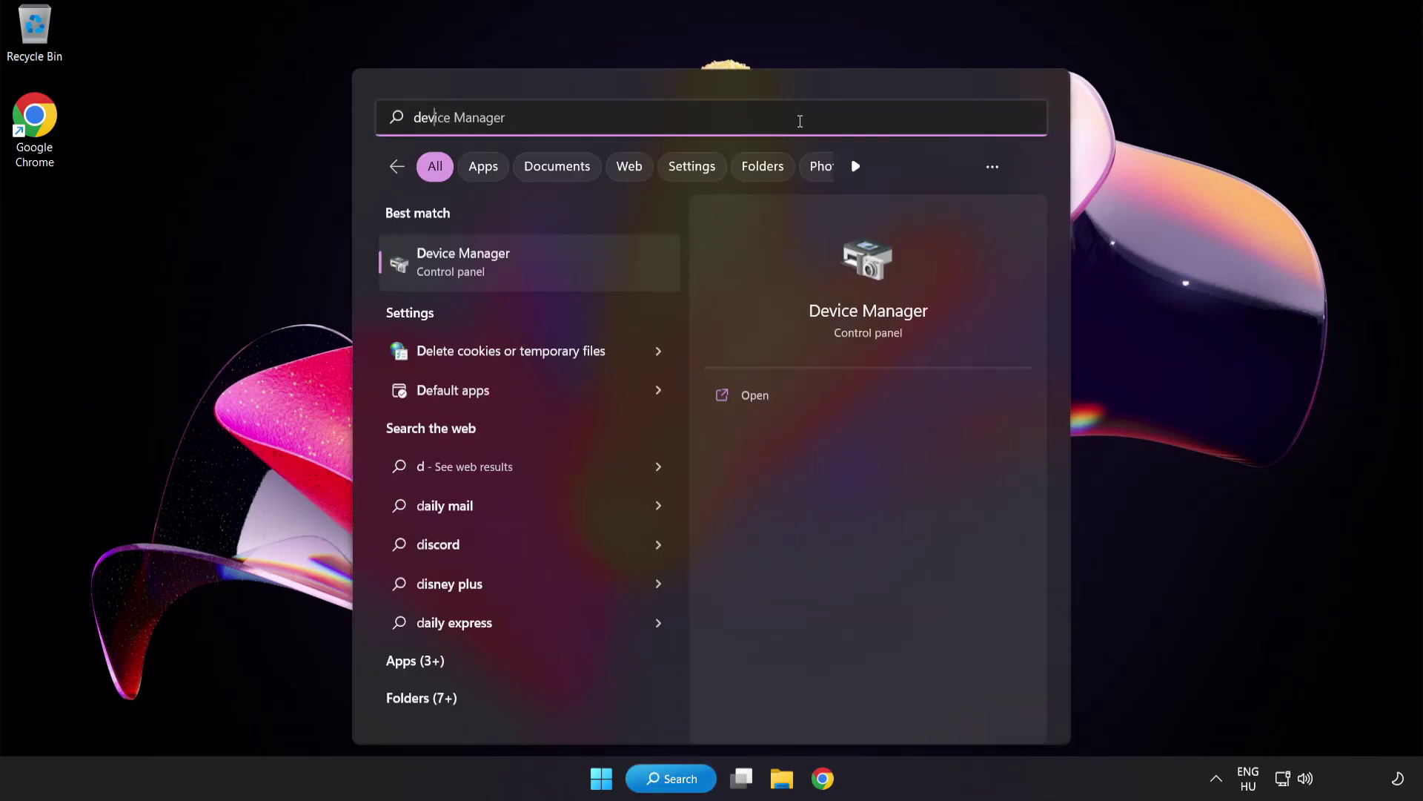
text(ger)
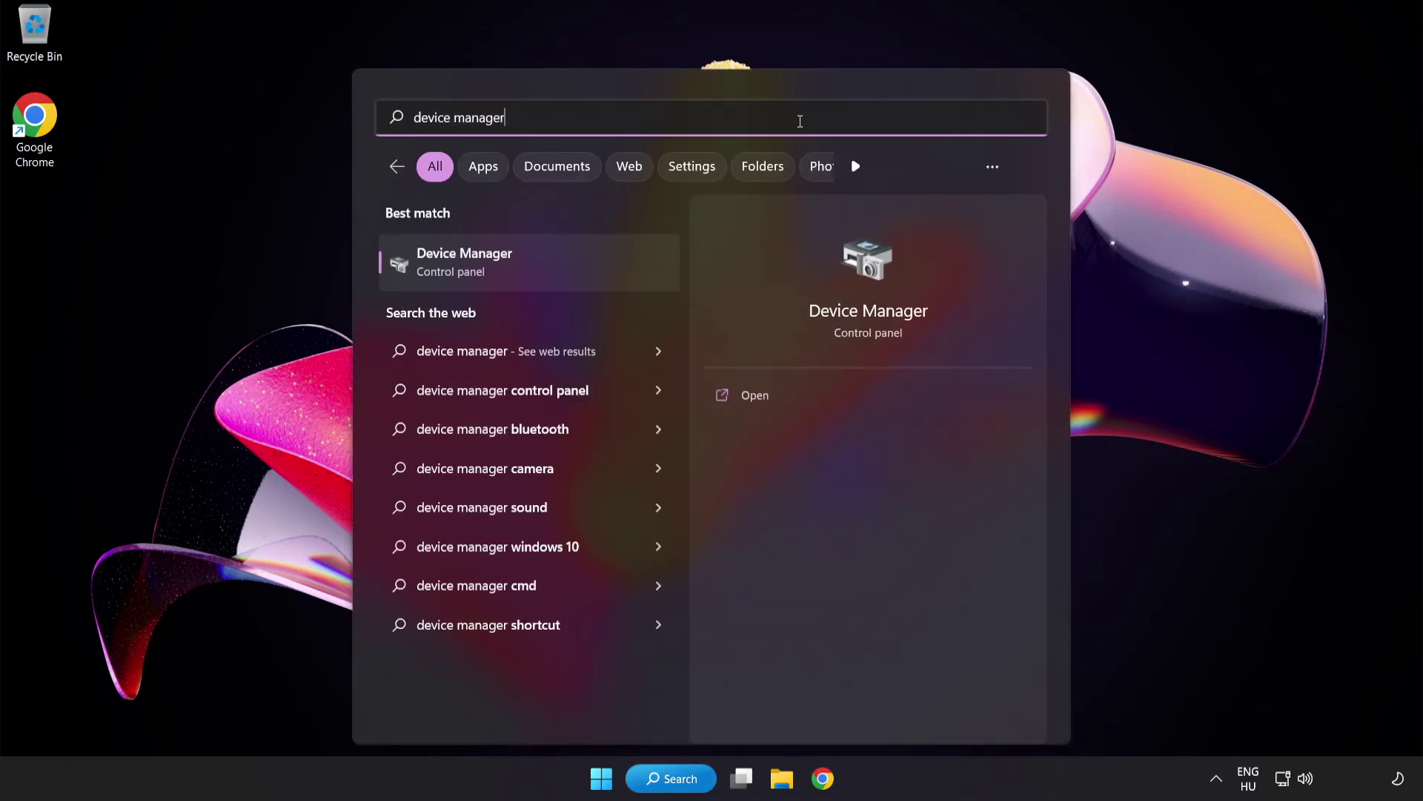
click(552, 265)
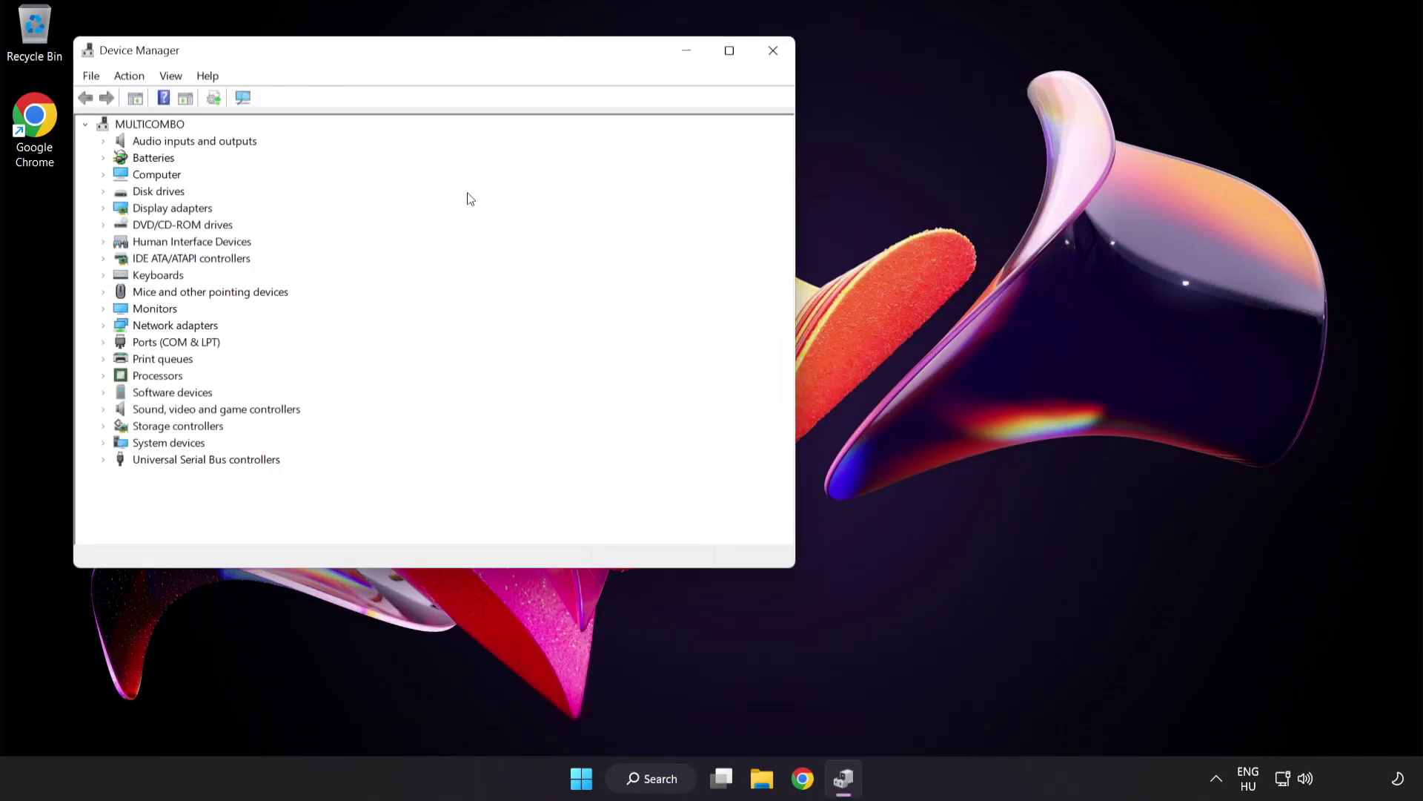
drag(418, 61, 677, 149)
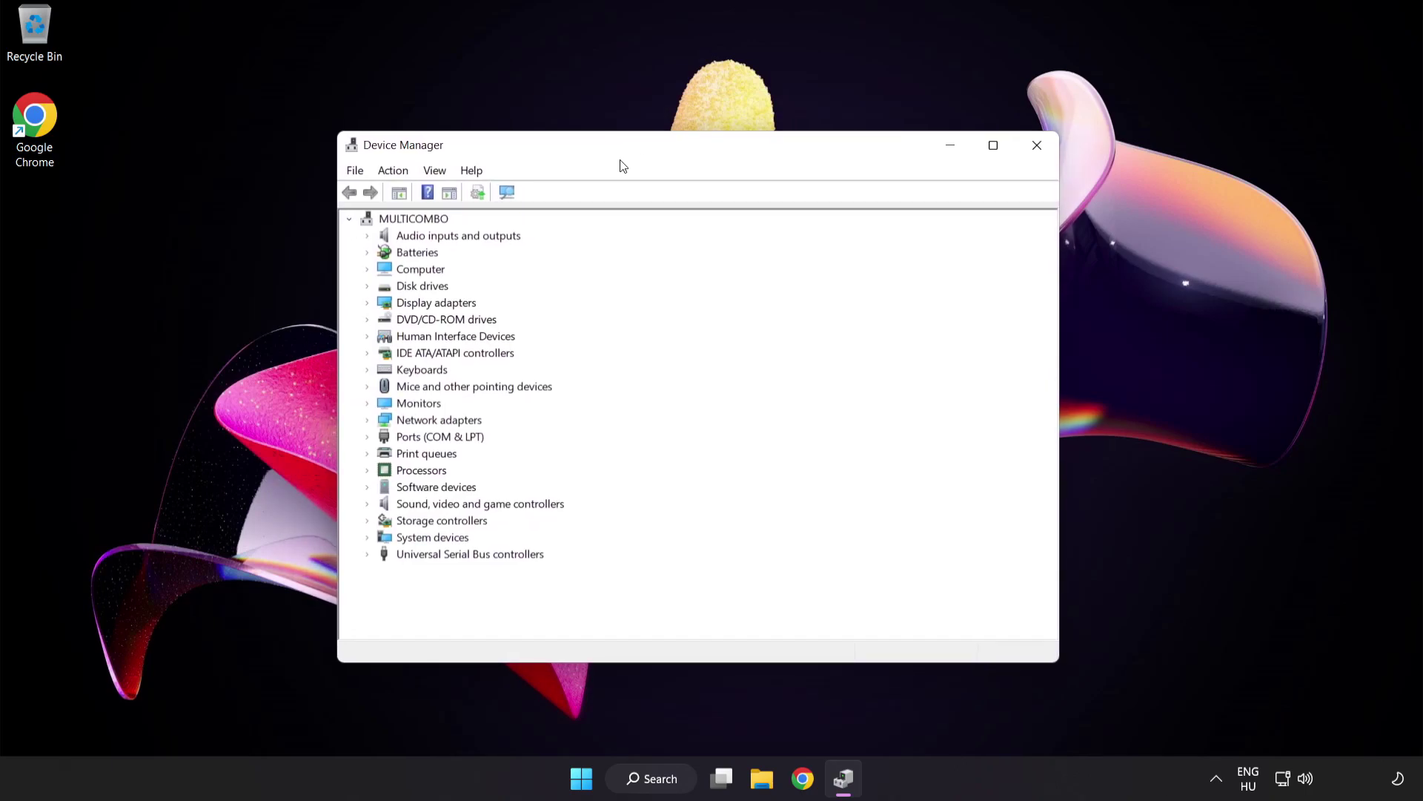
Step: Expand Sound, video and game controllers and show the High Definition Audio Device context menu
click(524, 504)
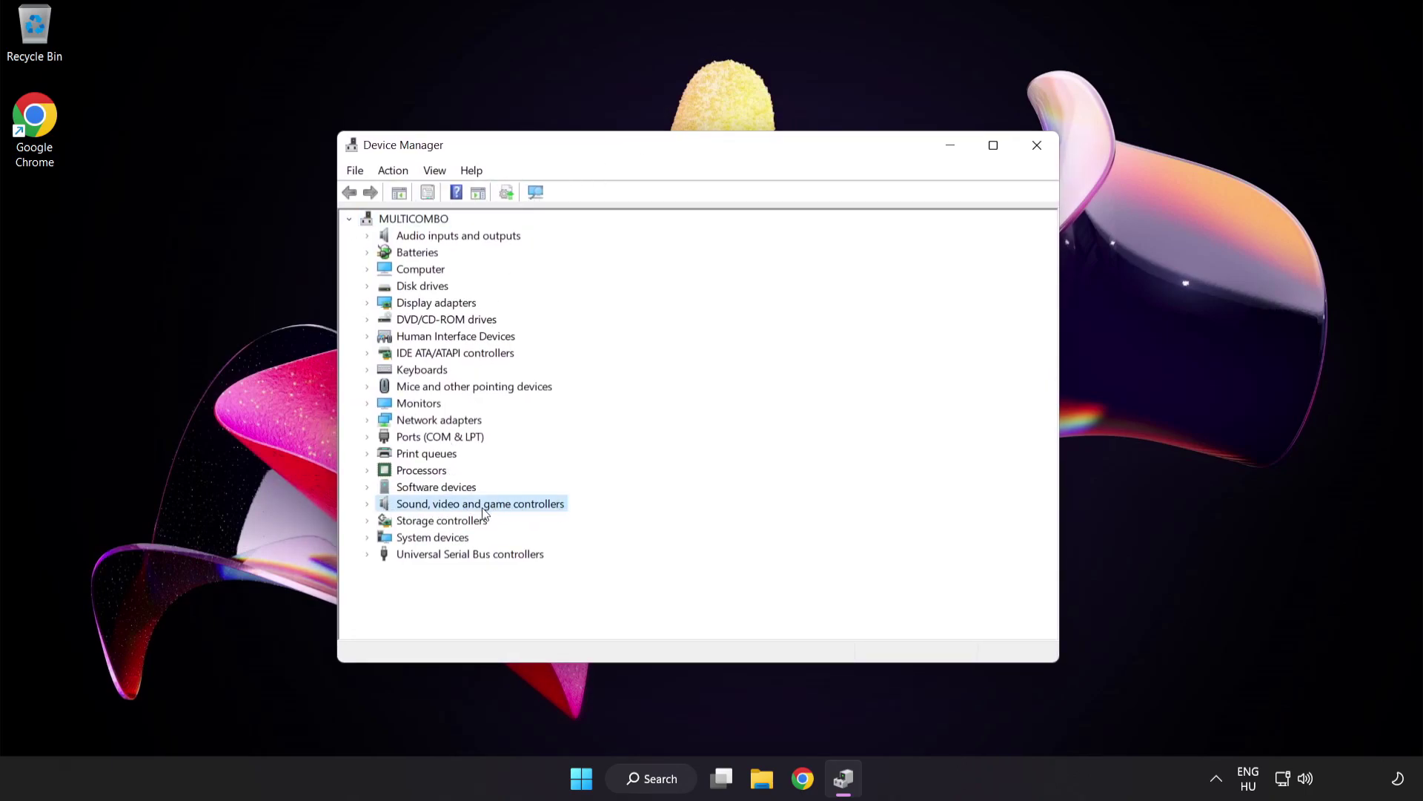
click(367, 504)
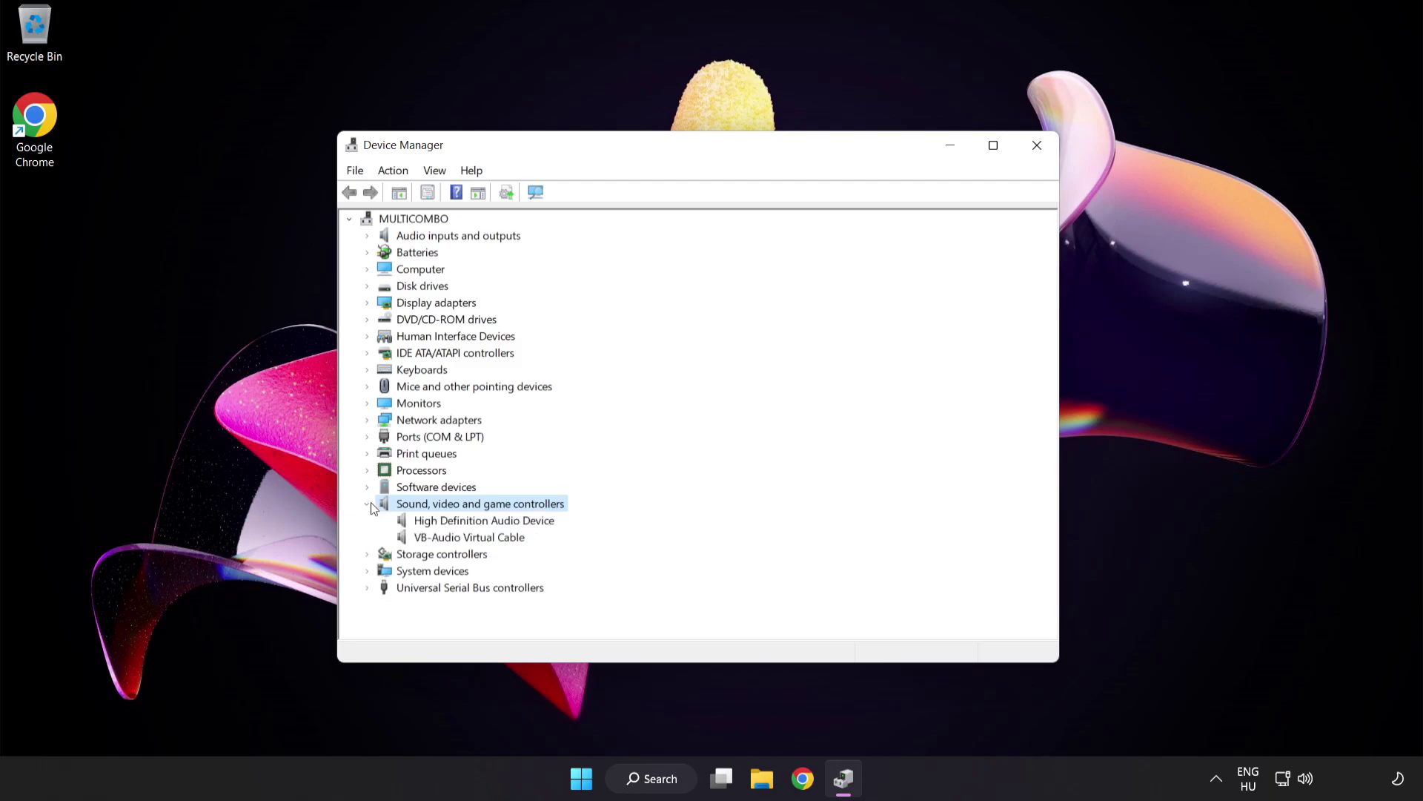
click(428, 520)
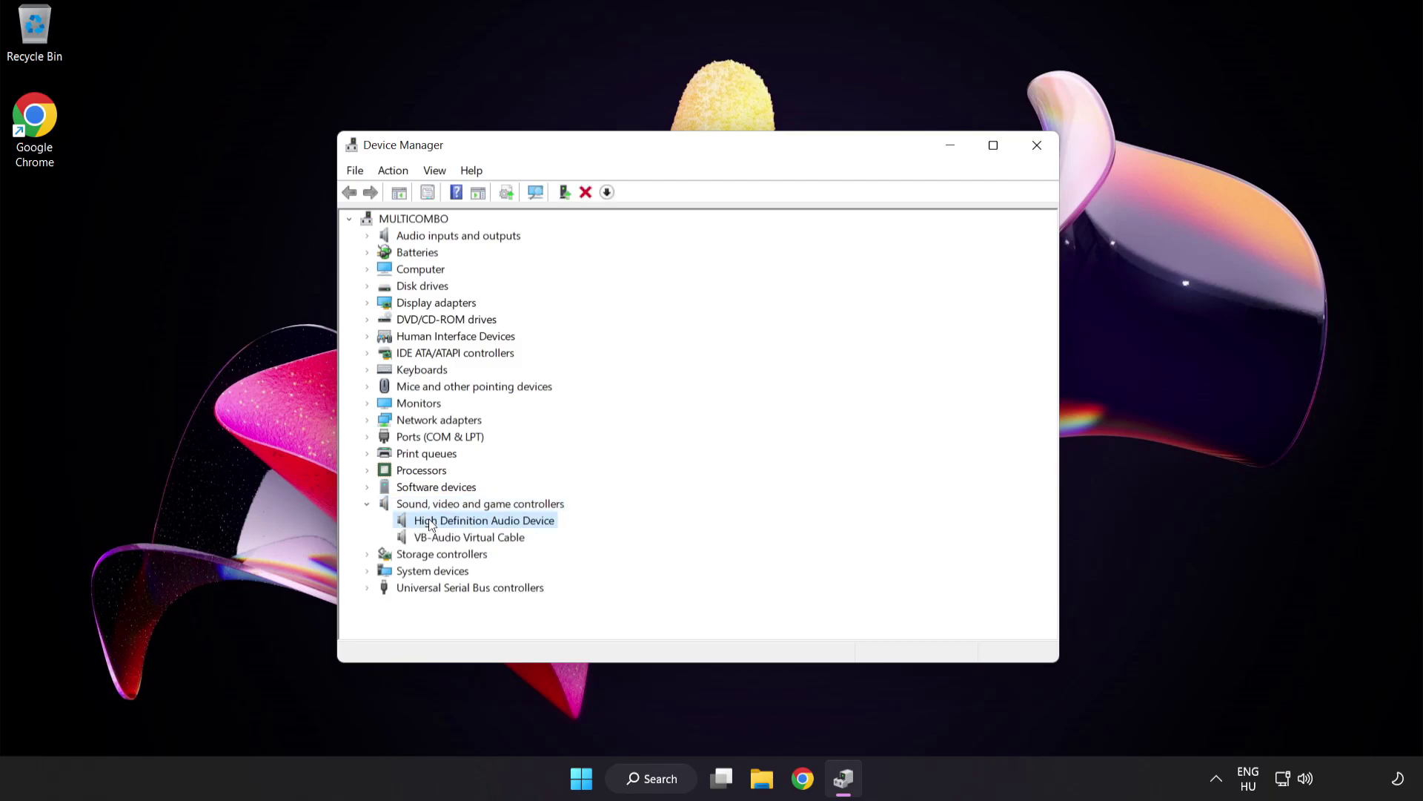
right_click(504, 527)
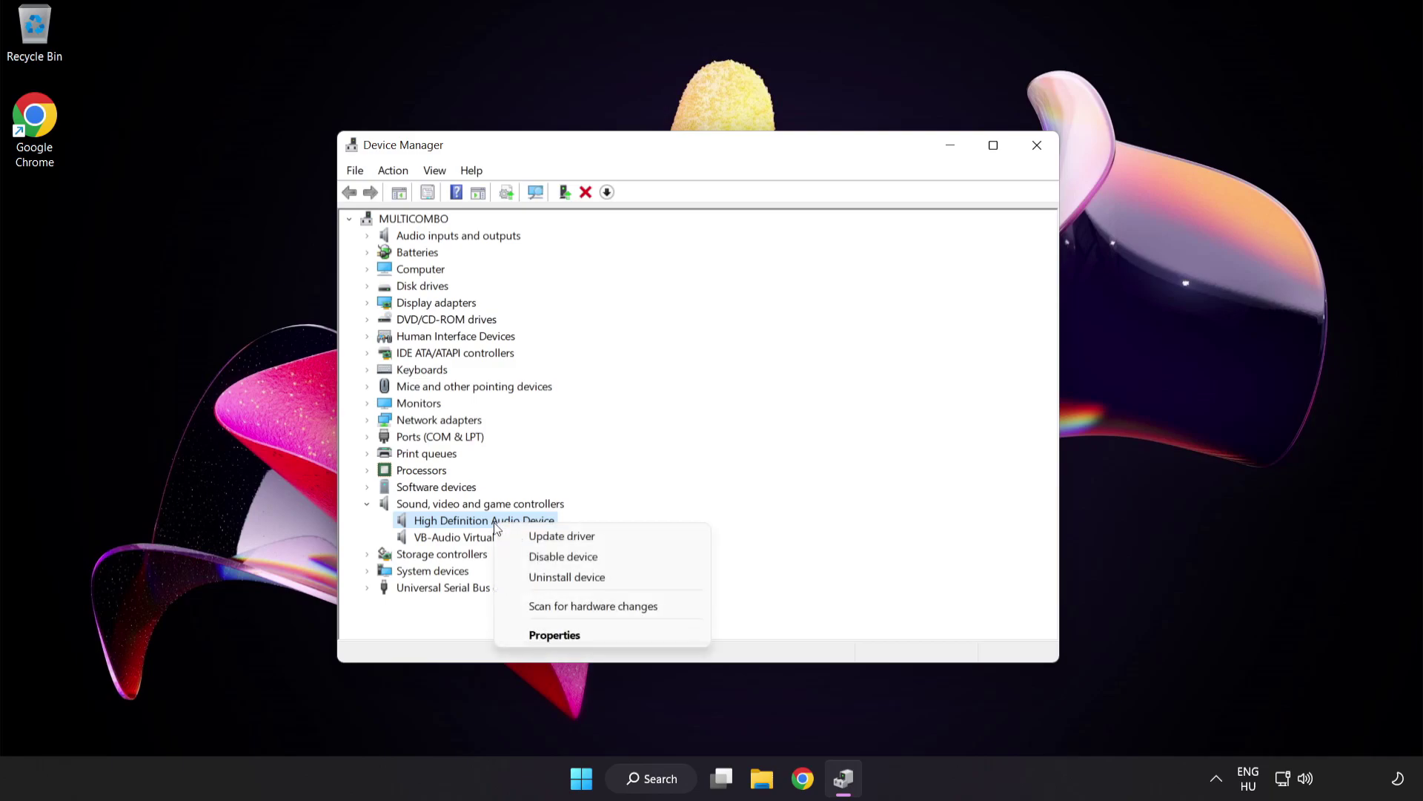
Step: Reinstall the High Definition Audio Device driver from the compatible-driver list, accepting the warning
click(607, 537)
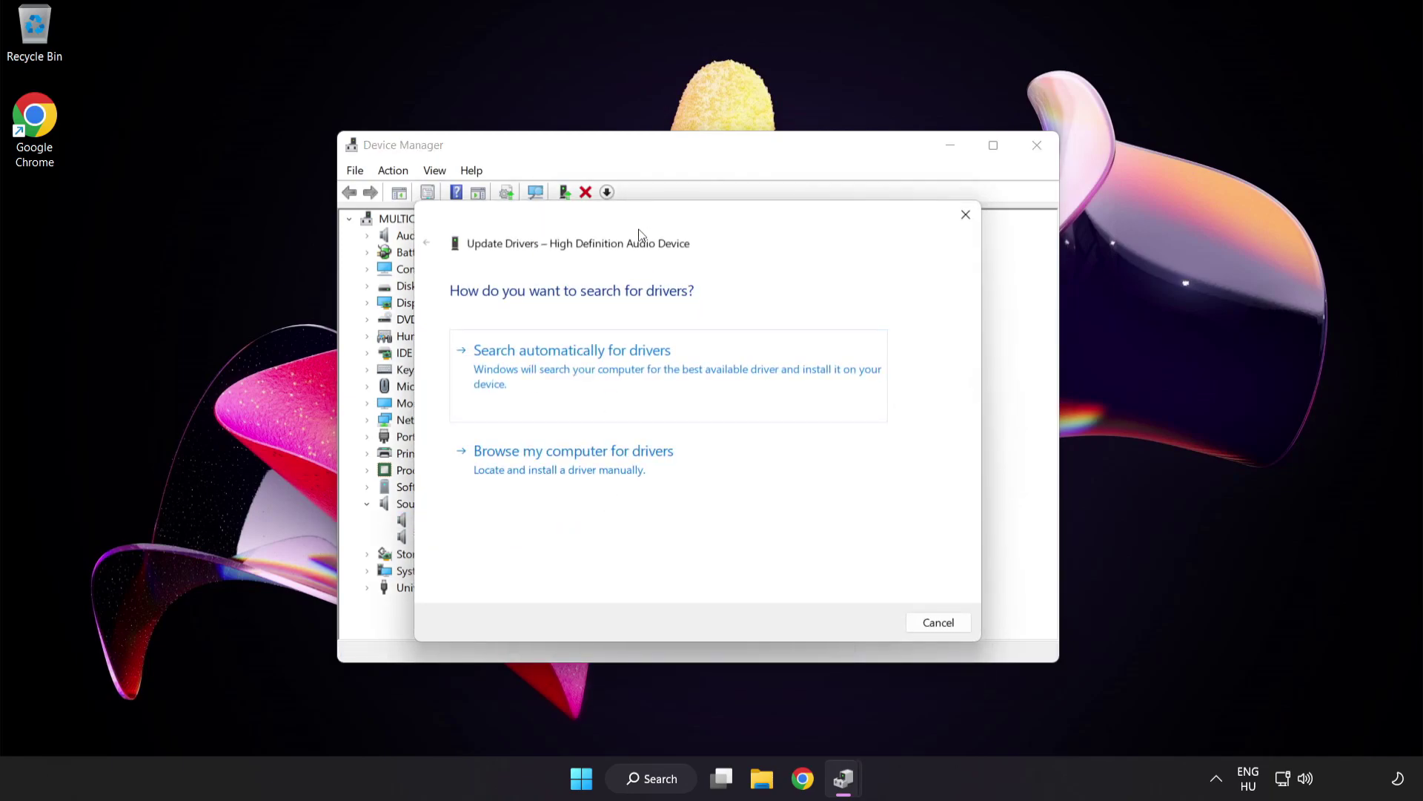
drag(640, 234, 676, 203)
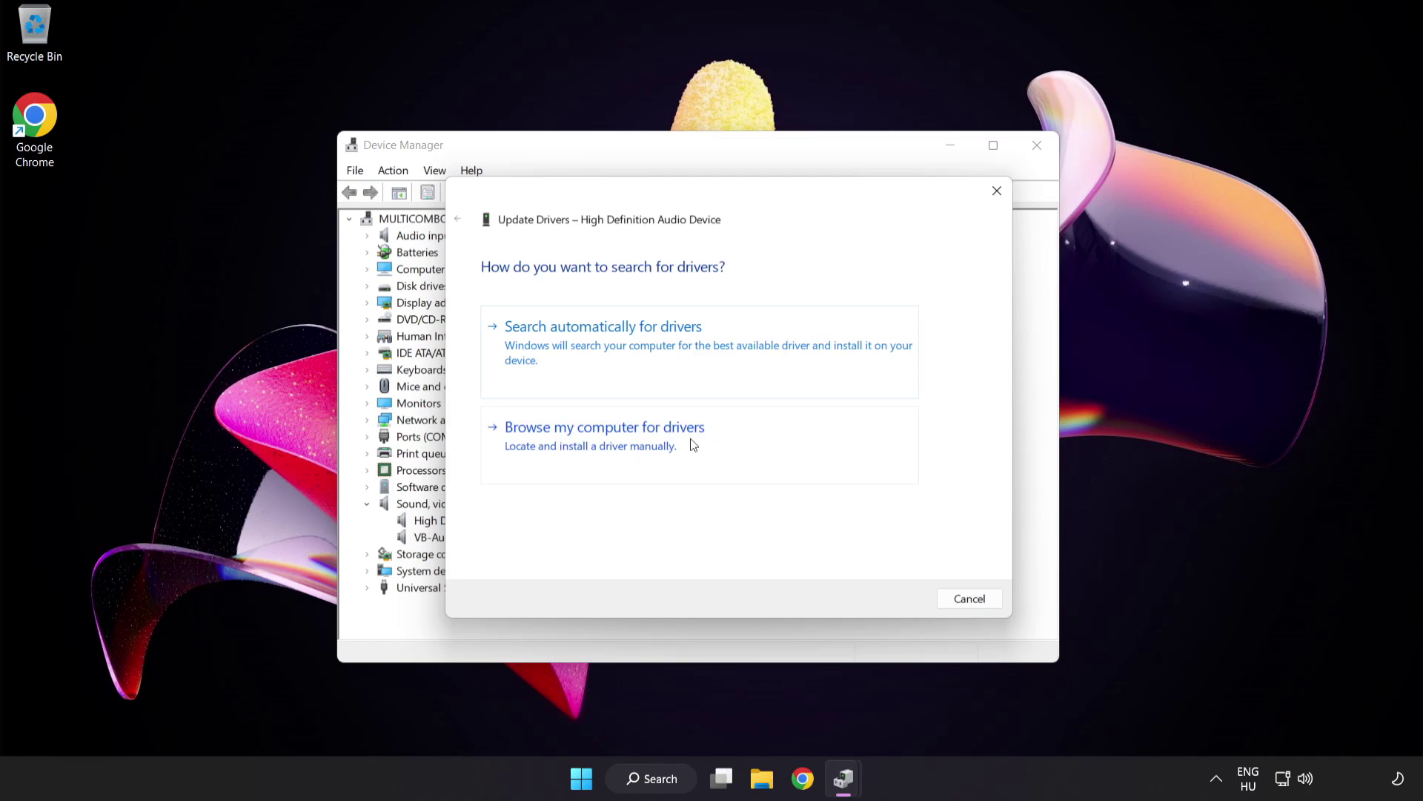
click(643, 451)
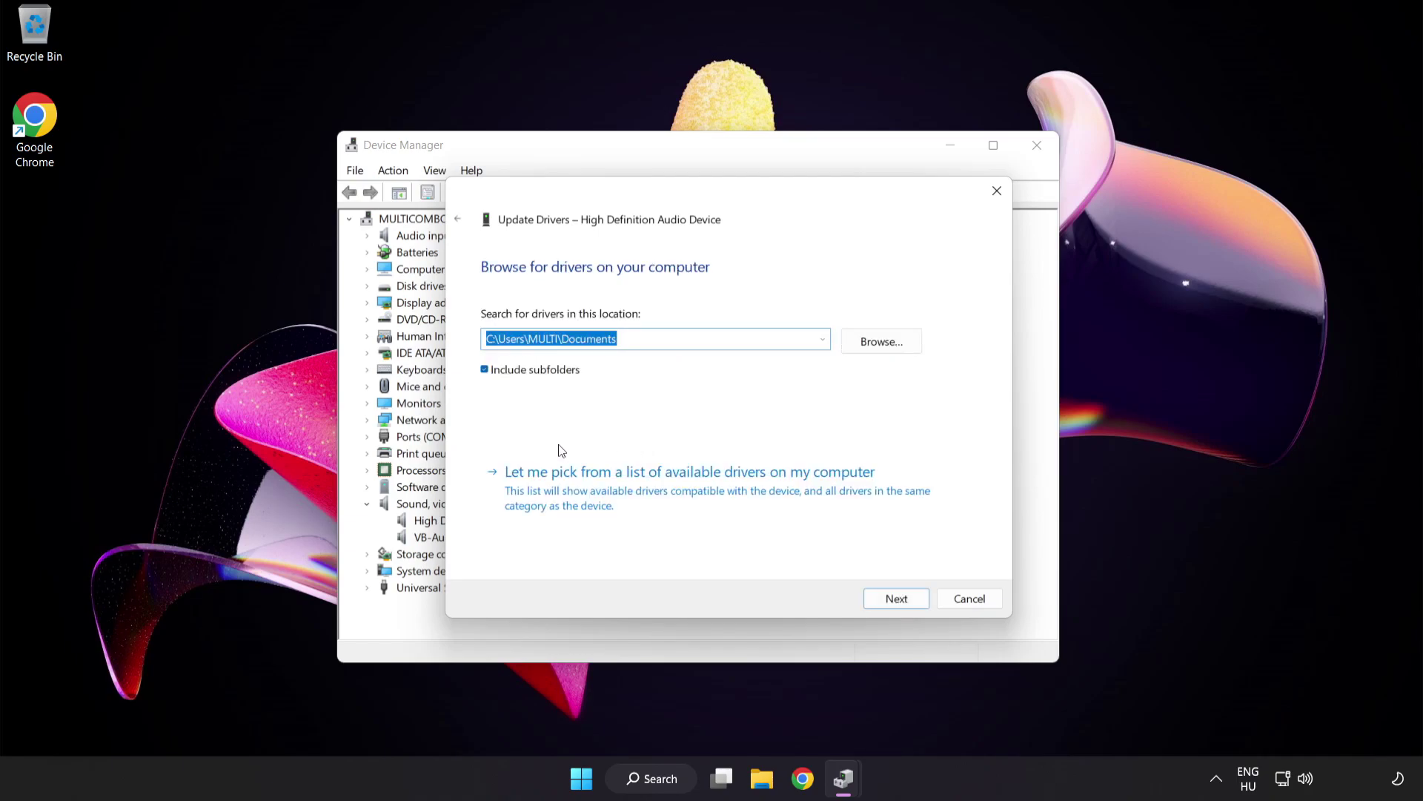
click(627, 501)
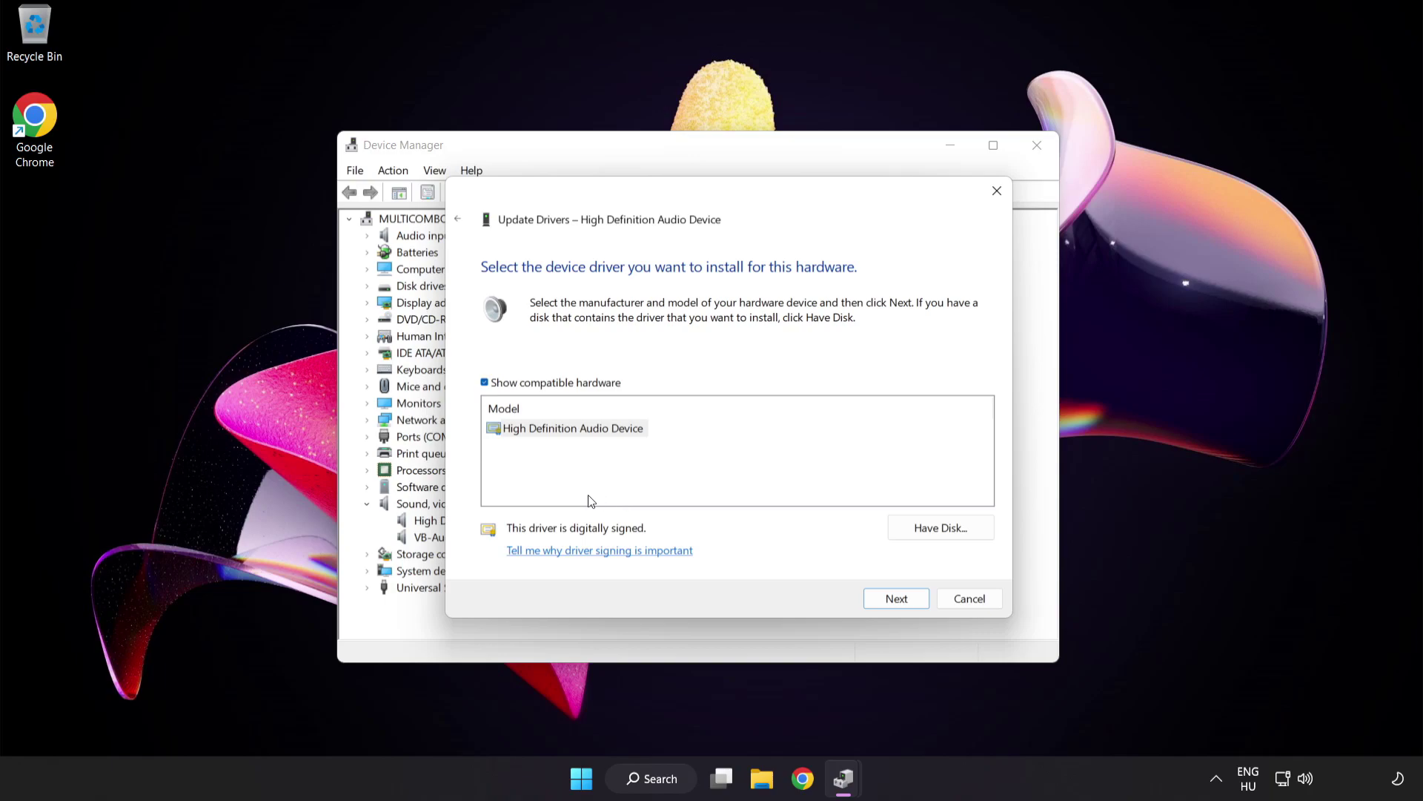
click(520, 430)
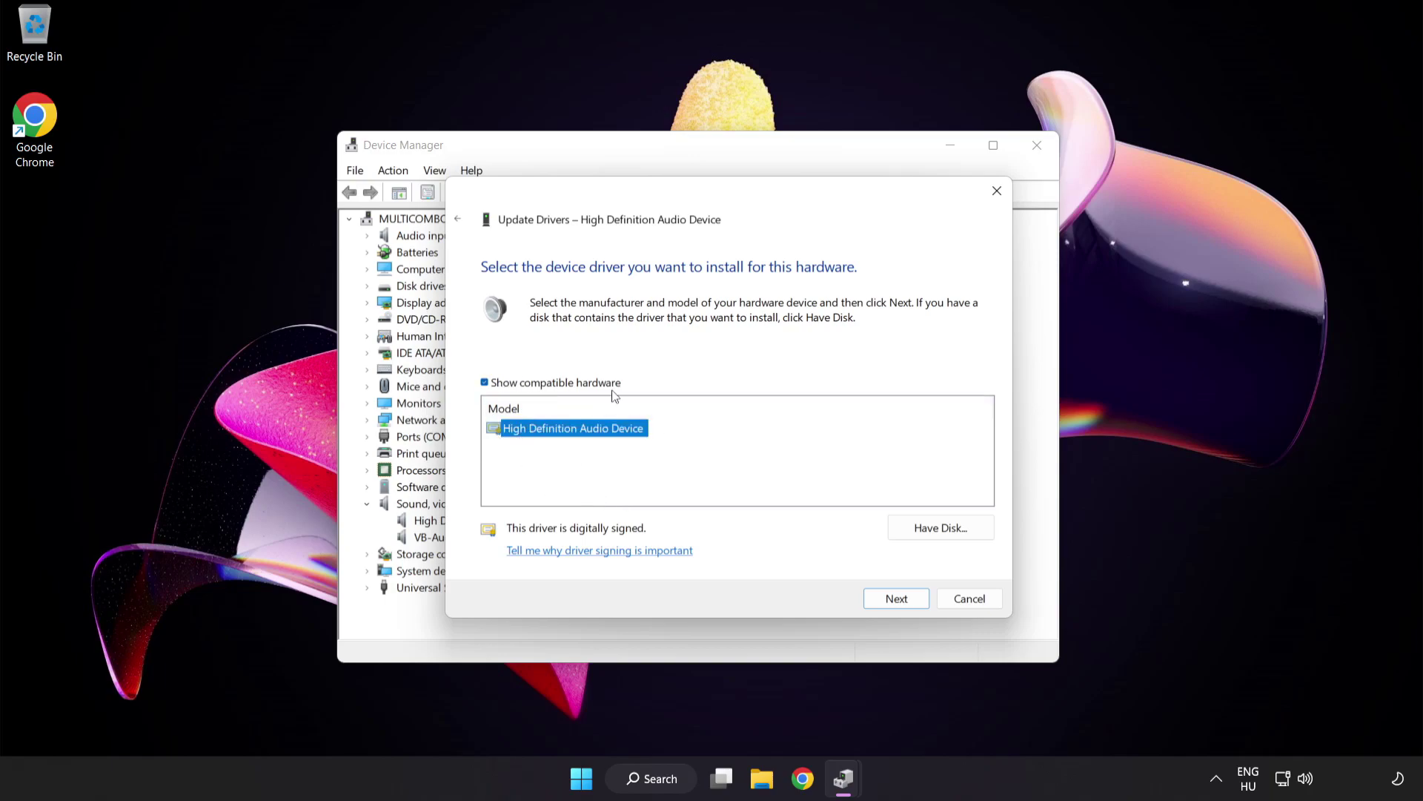
click(906, 602)
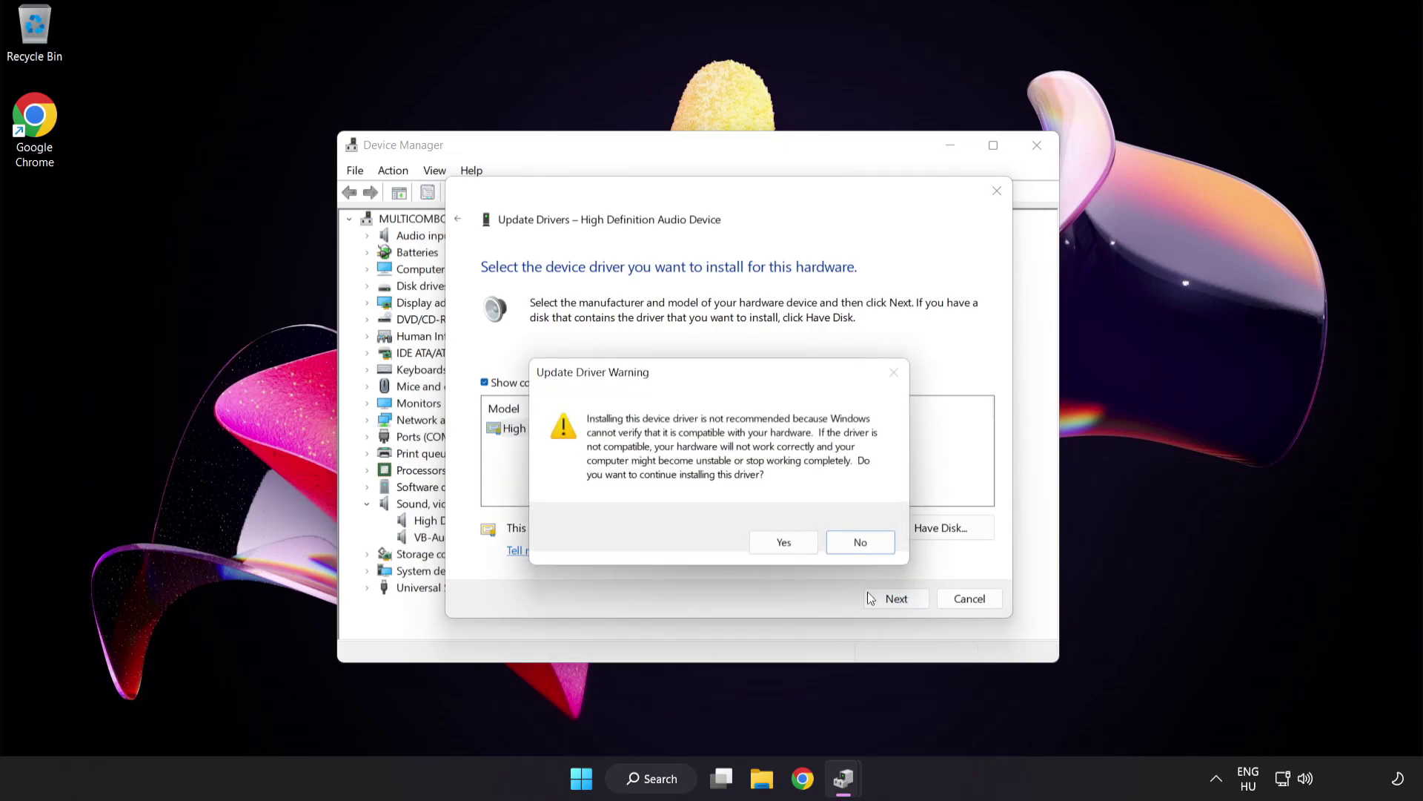
click(785, 544)
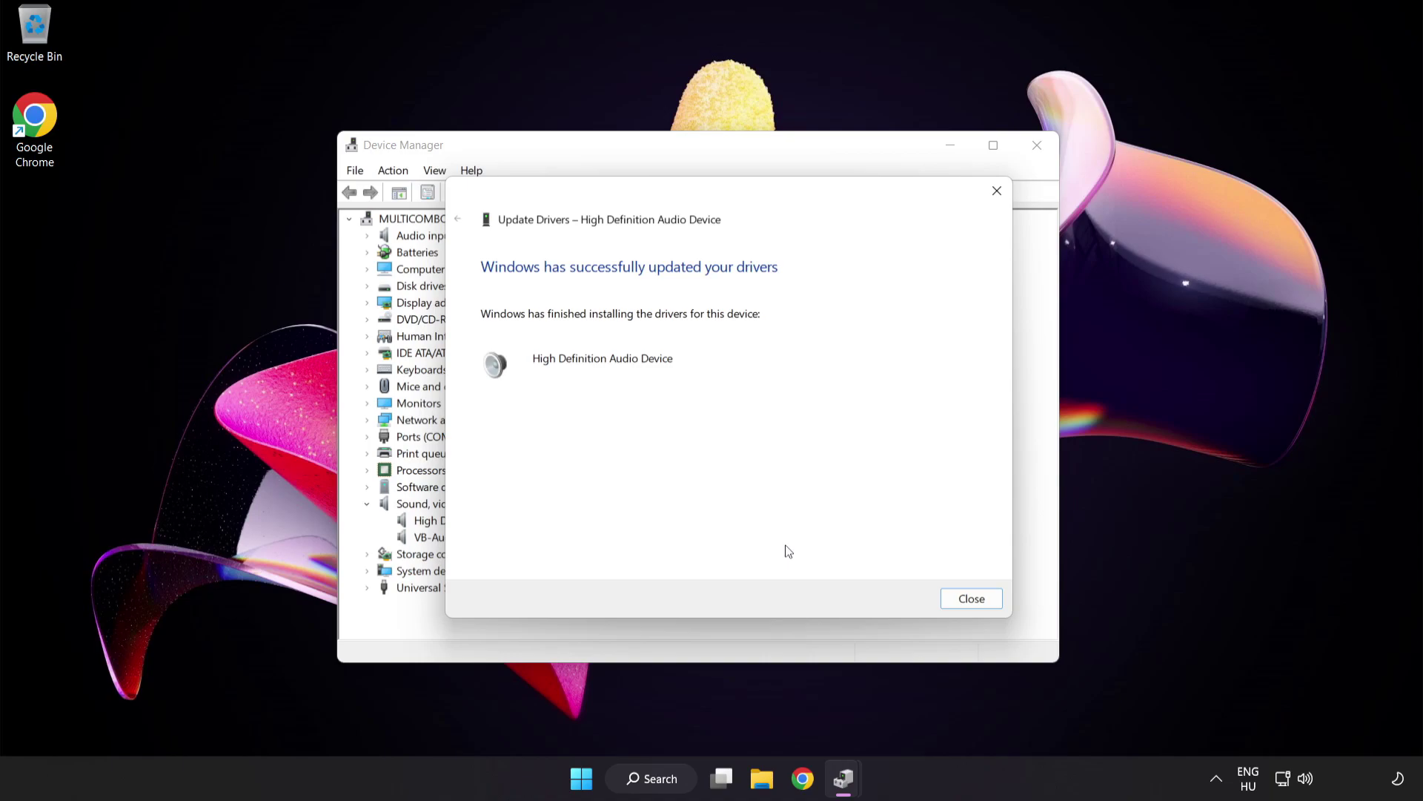
Step: Close the finished driver wizard and Device Manager, then bring up the Start power options
click(978, 602)
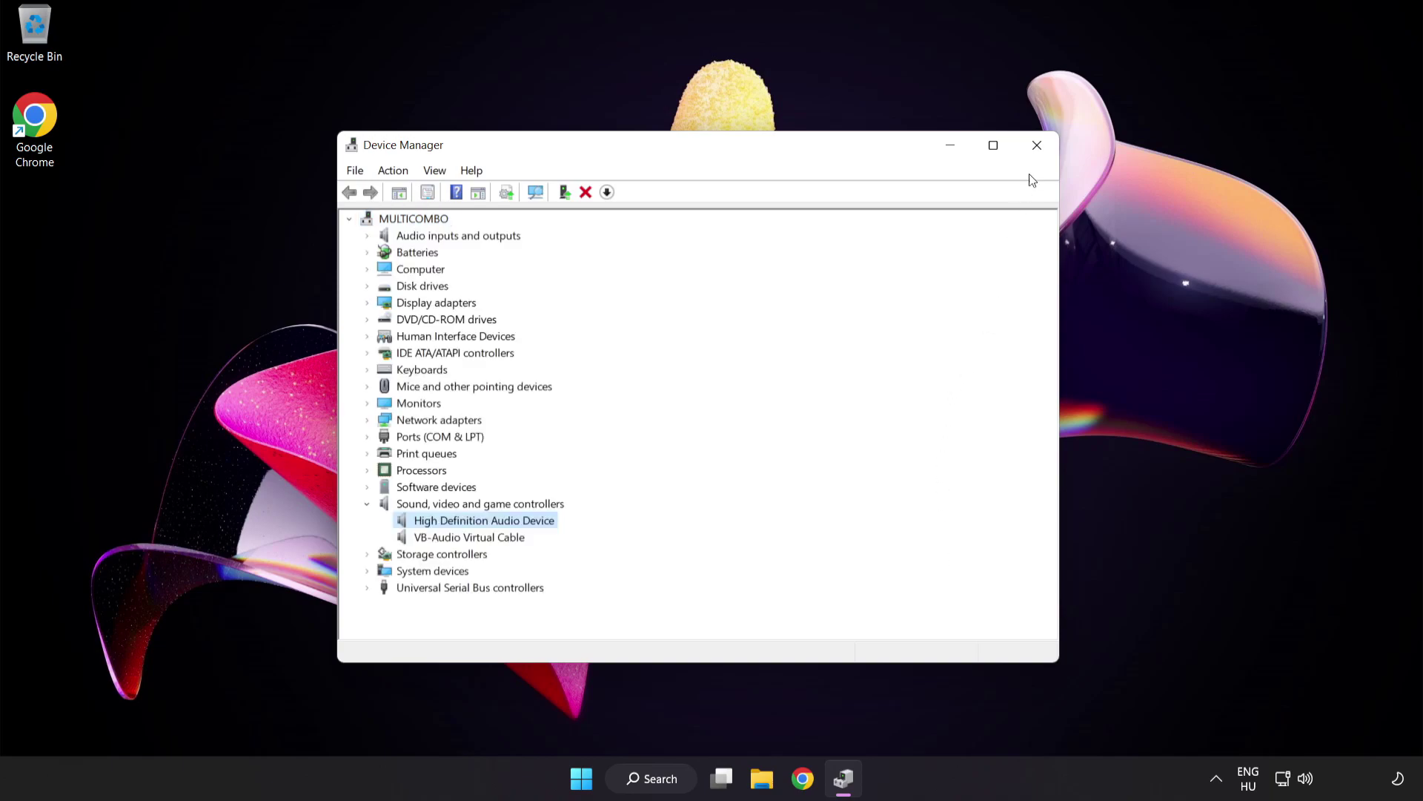
click(1038, 145)
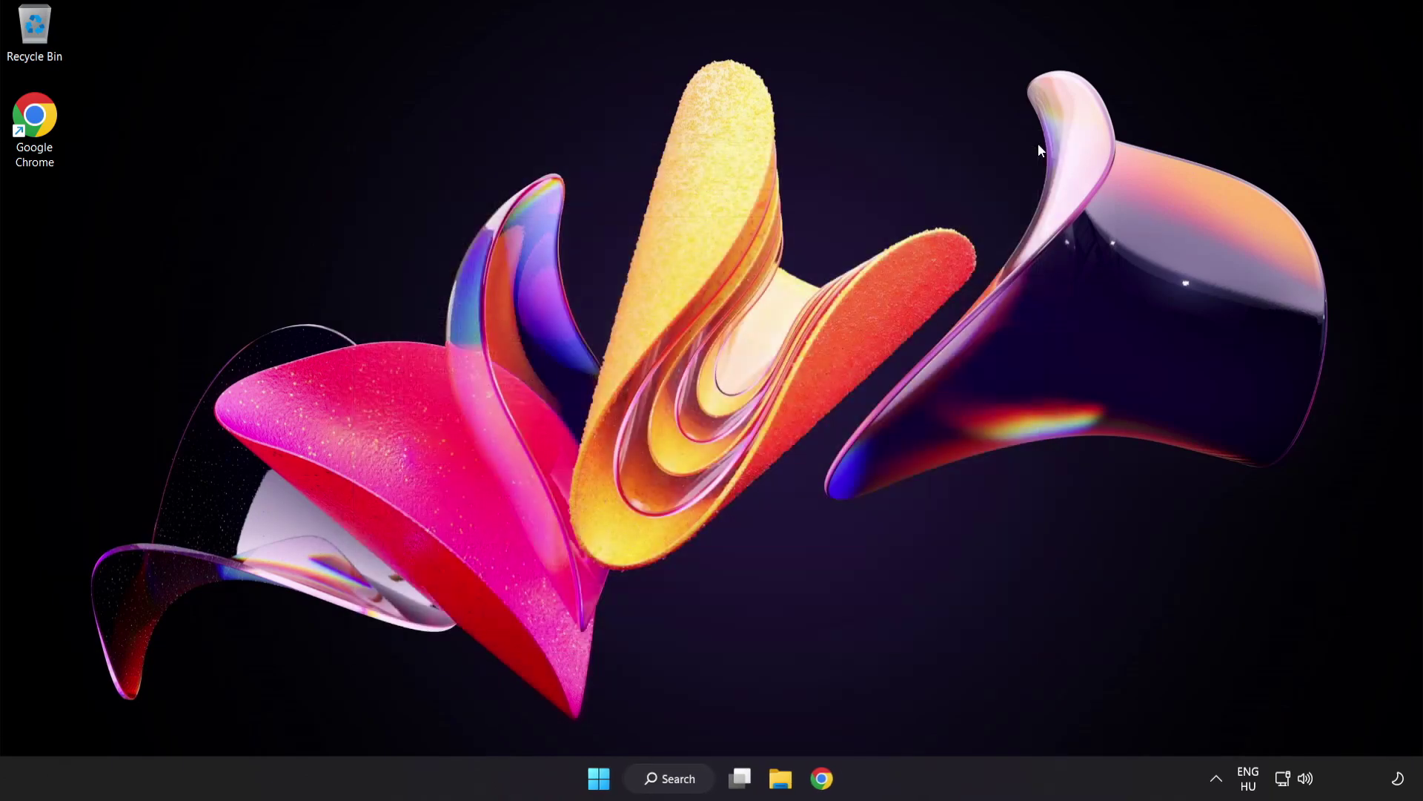
click(606, 781)
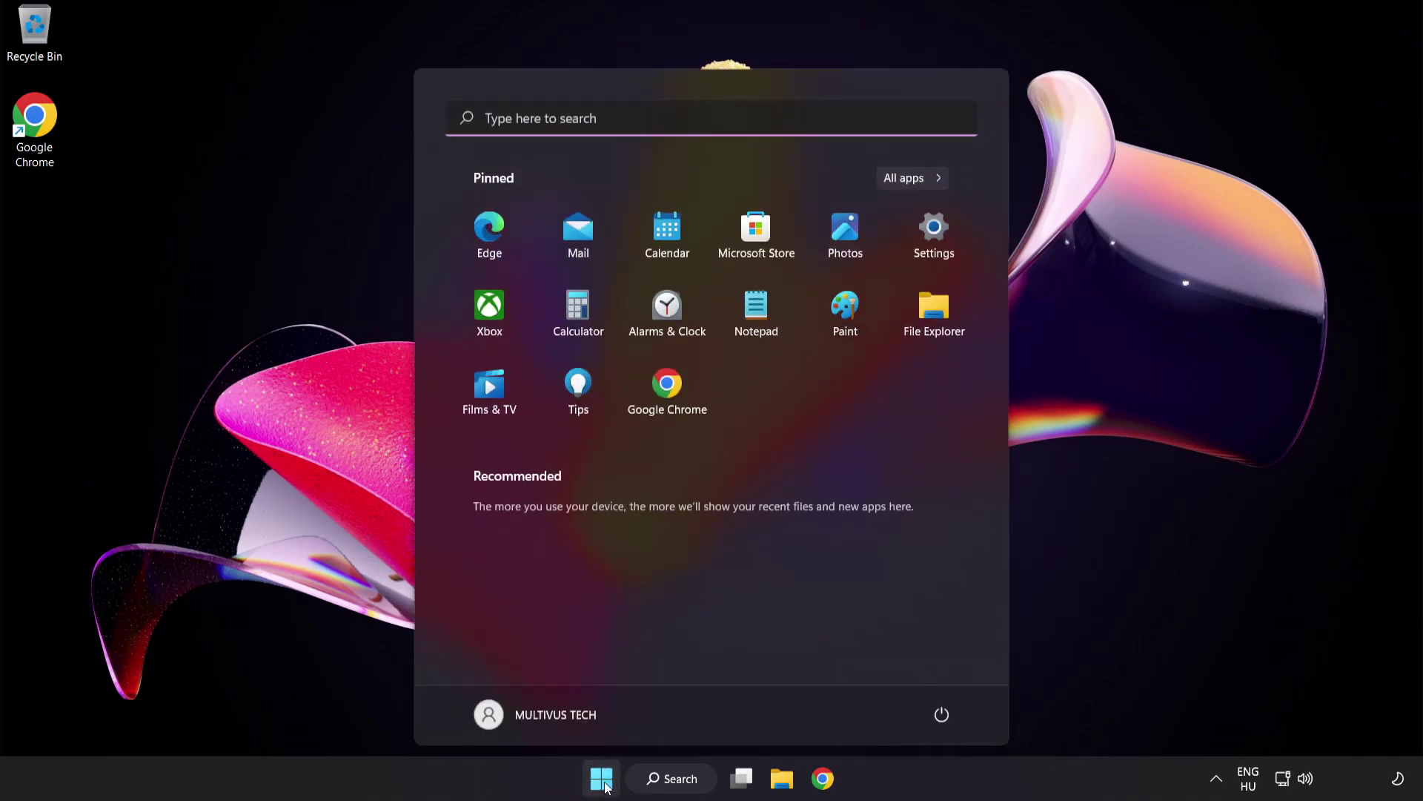
click(943, 715)
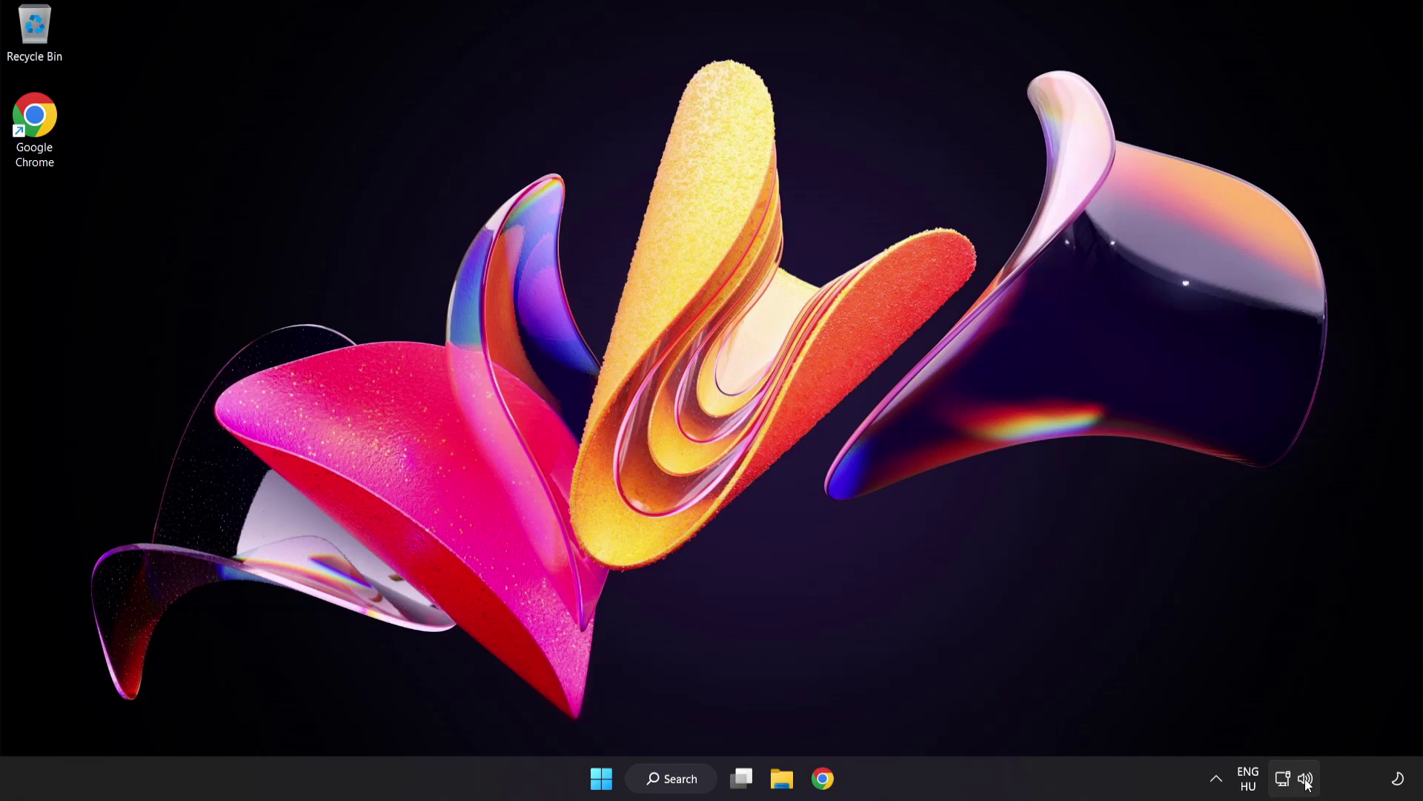
Step: Launch Troubleshoot sound problems from the taskbar speaker icon's menu
right_click(1308, 786)
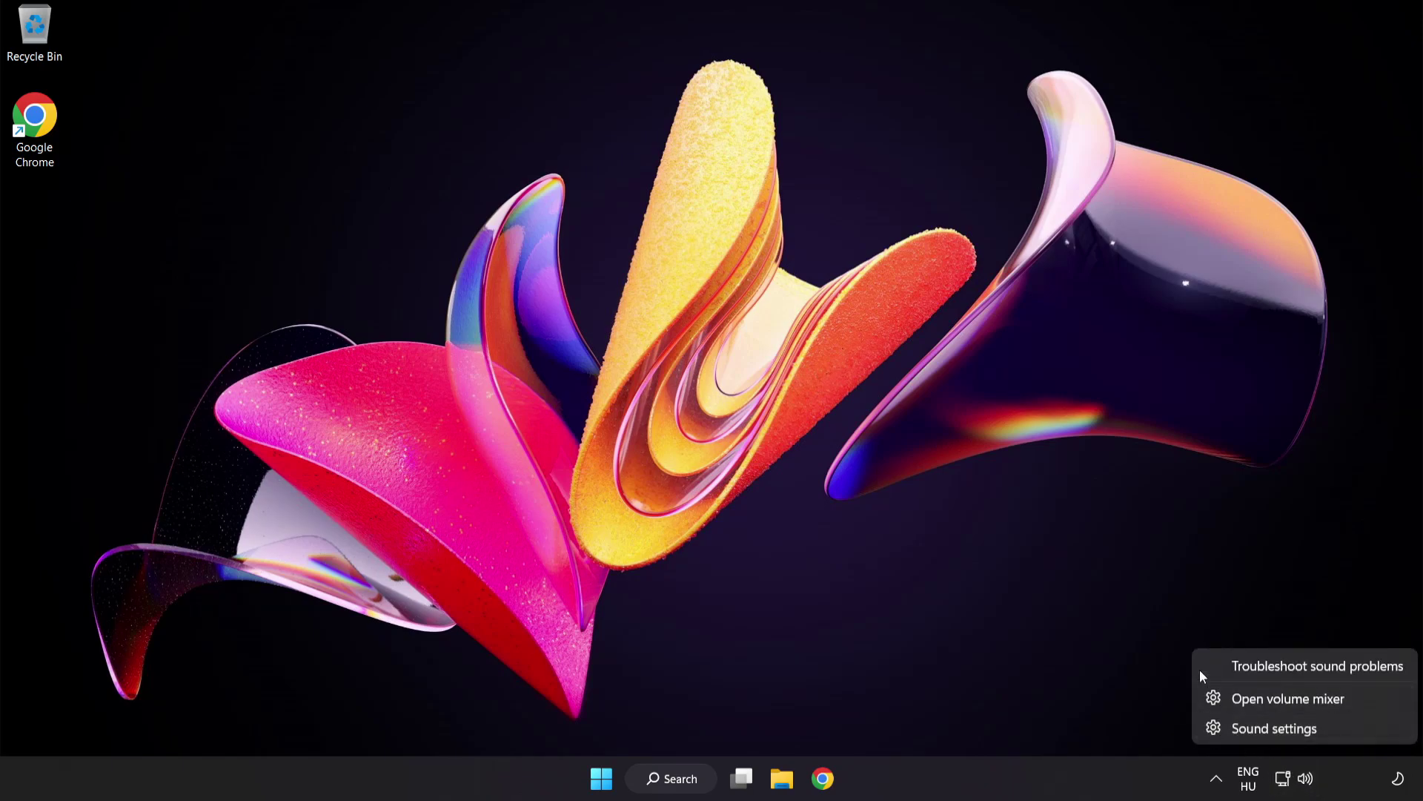
click(1326, 670)
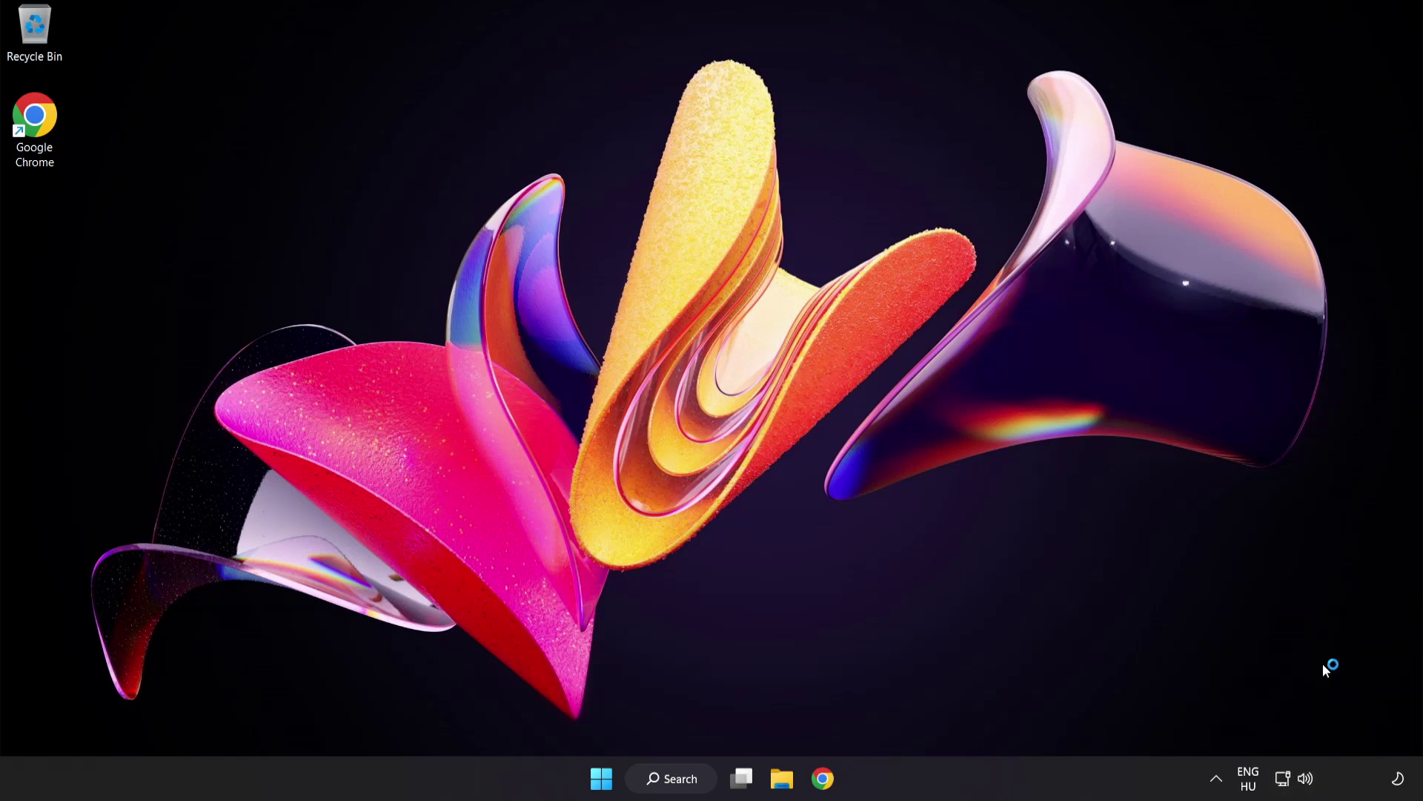